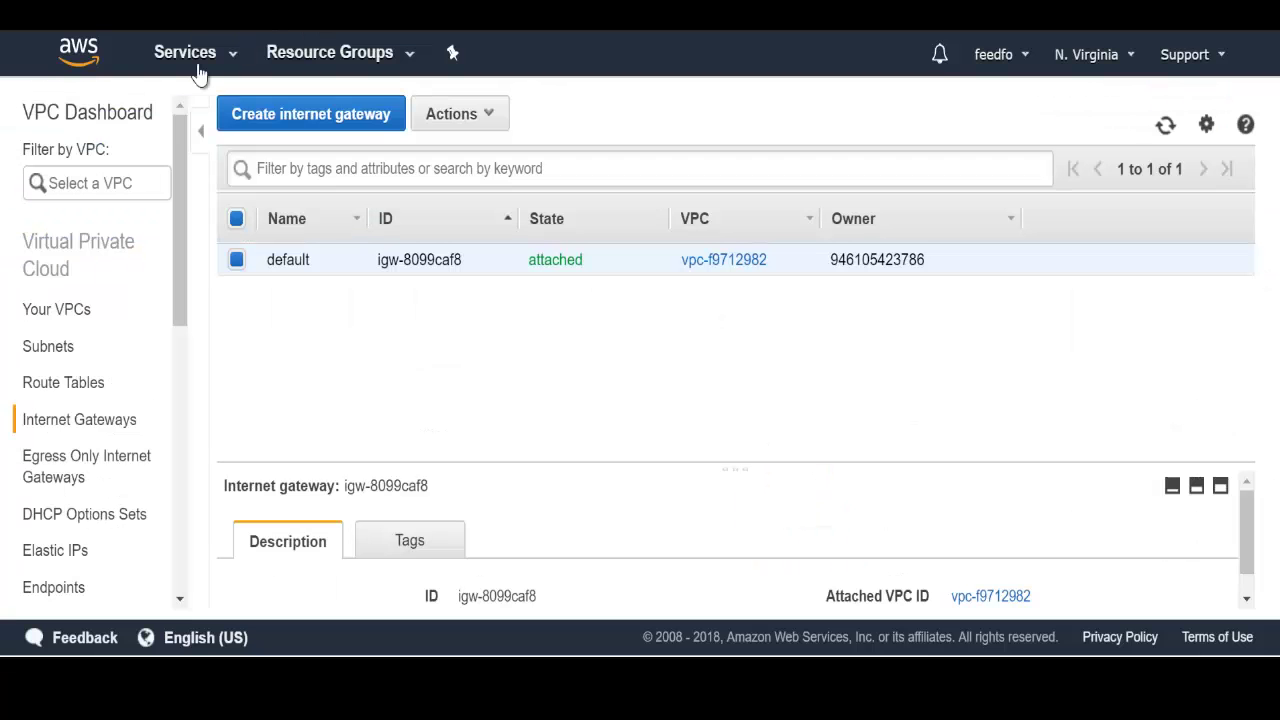
Step: Start an EC2 instance launch with the Amazon Linux 2 AMI and t2.micro type, and examine the network choices in the instance details
{"action": "left_click", "coordinate": [203, 62]}
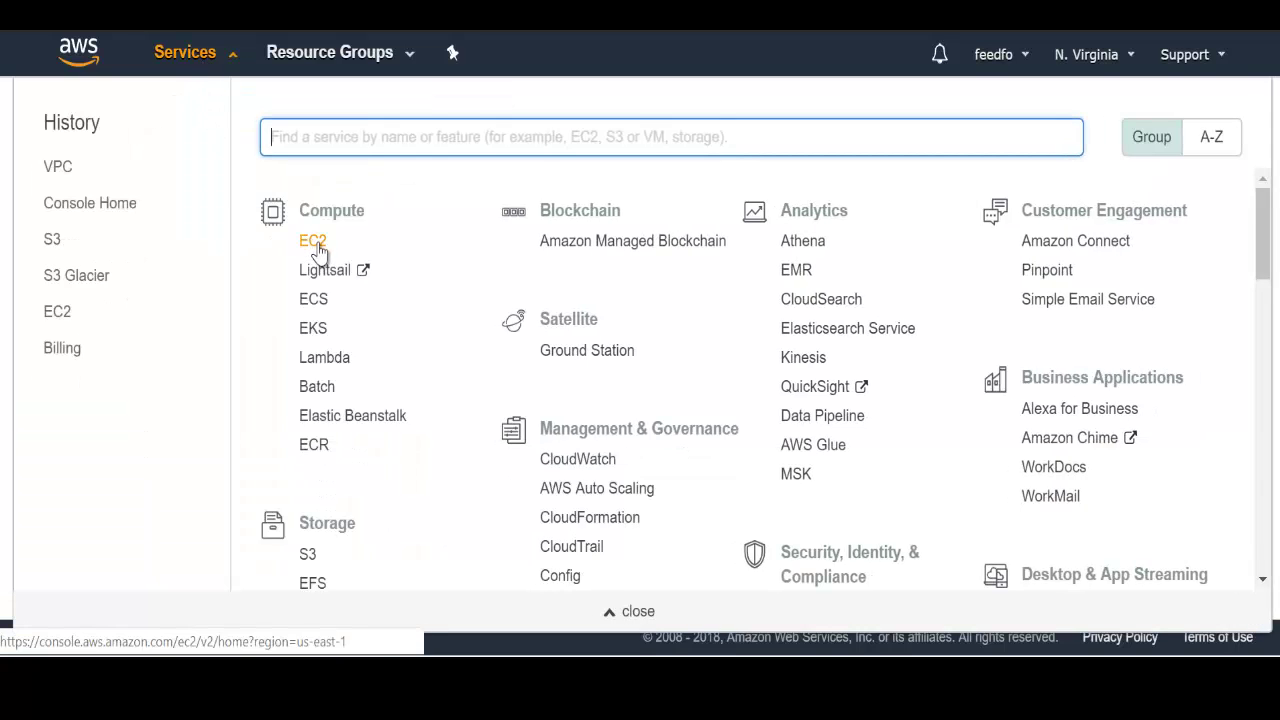
{"action": "left_click", "coordinate": [313, 242]}
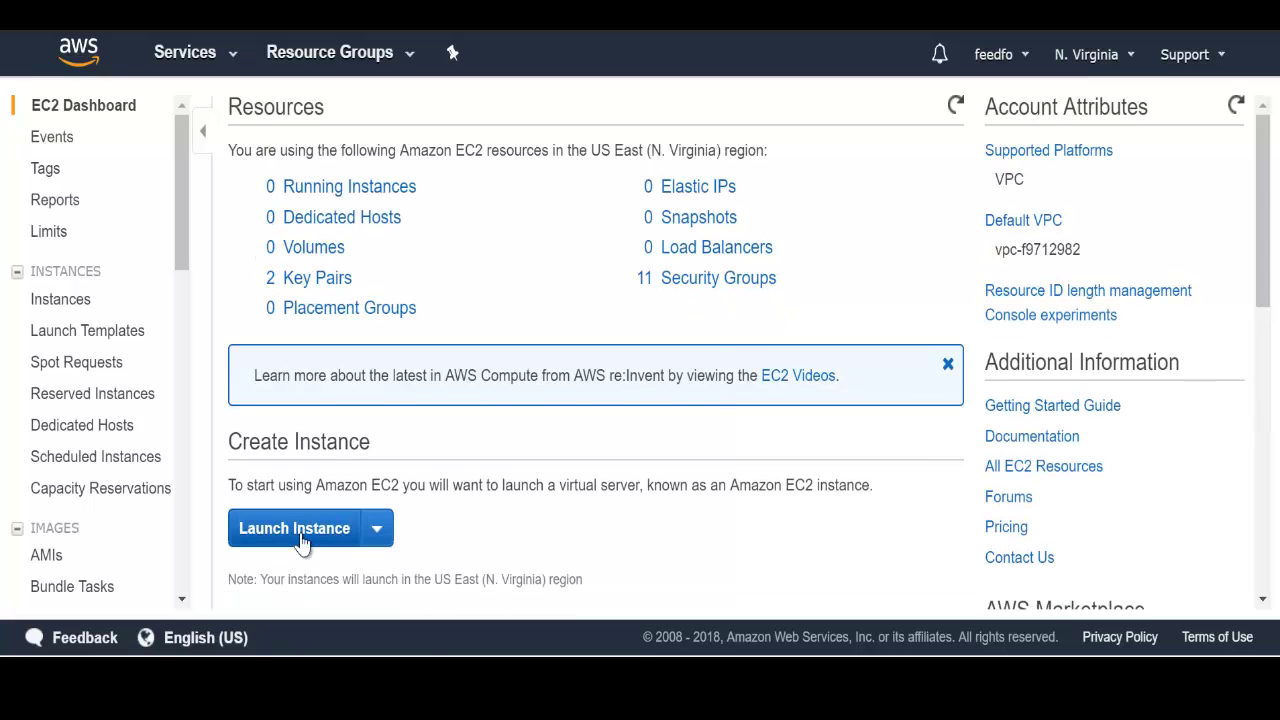
{"action": "left_click", "coordinate": [307, 541]}
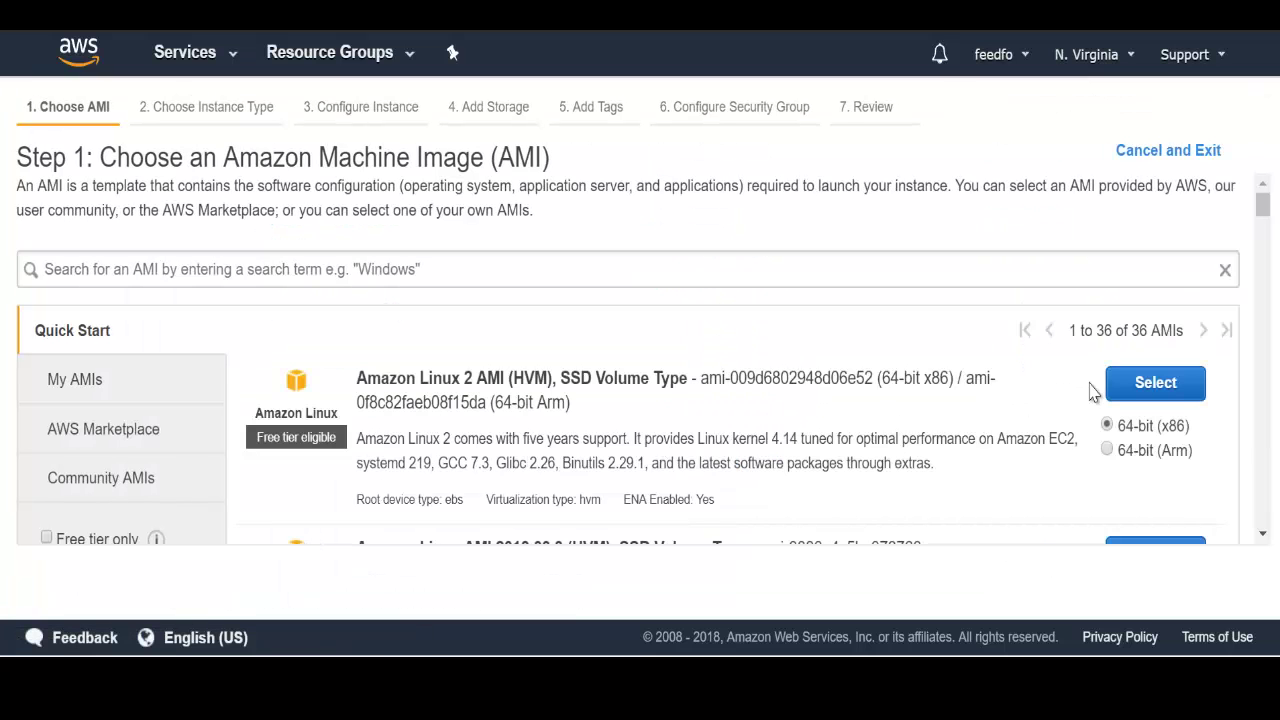
{"action": "left_click", "coordinate": [1180, 389]}
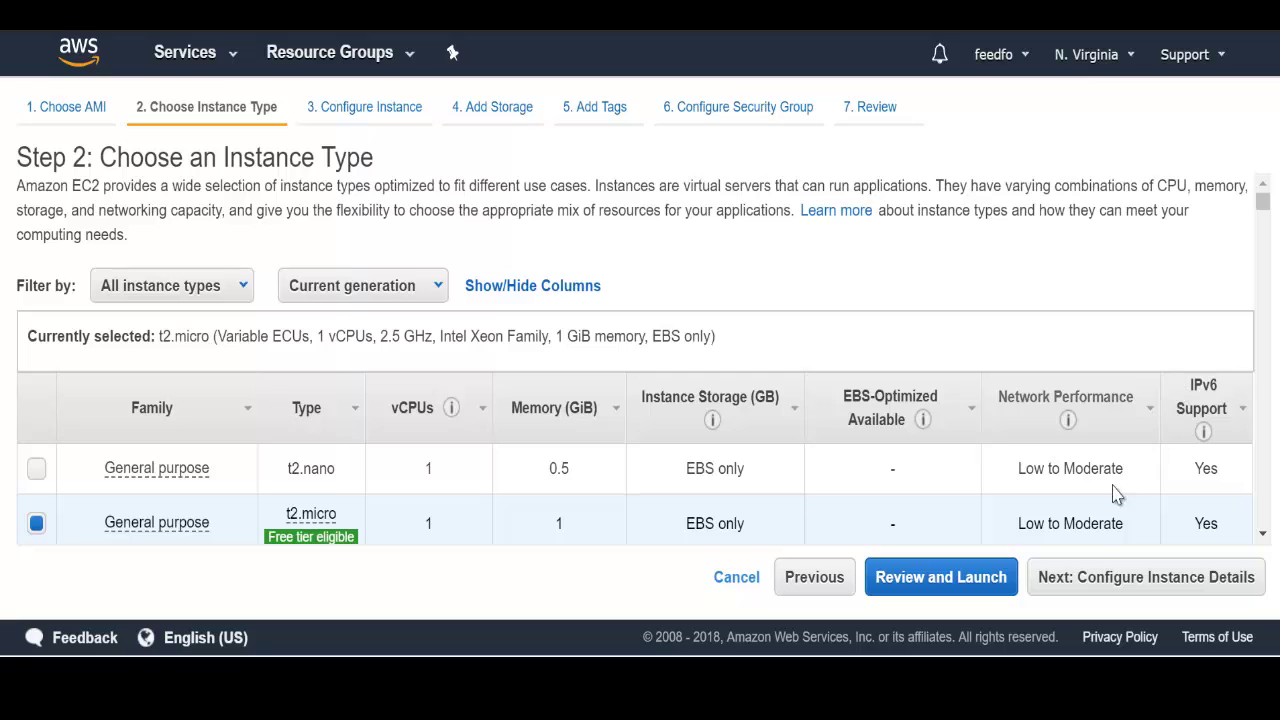
{"action": "left_click", "coordinate": [1150, 578]}
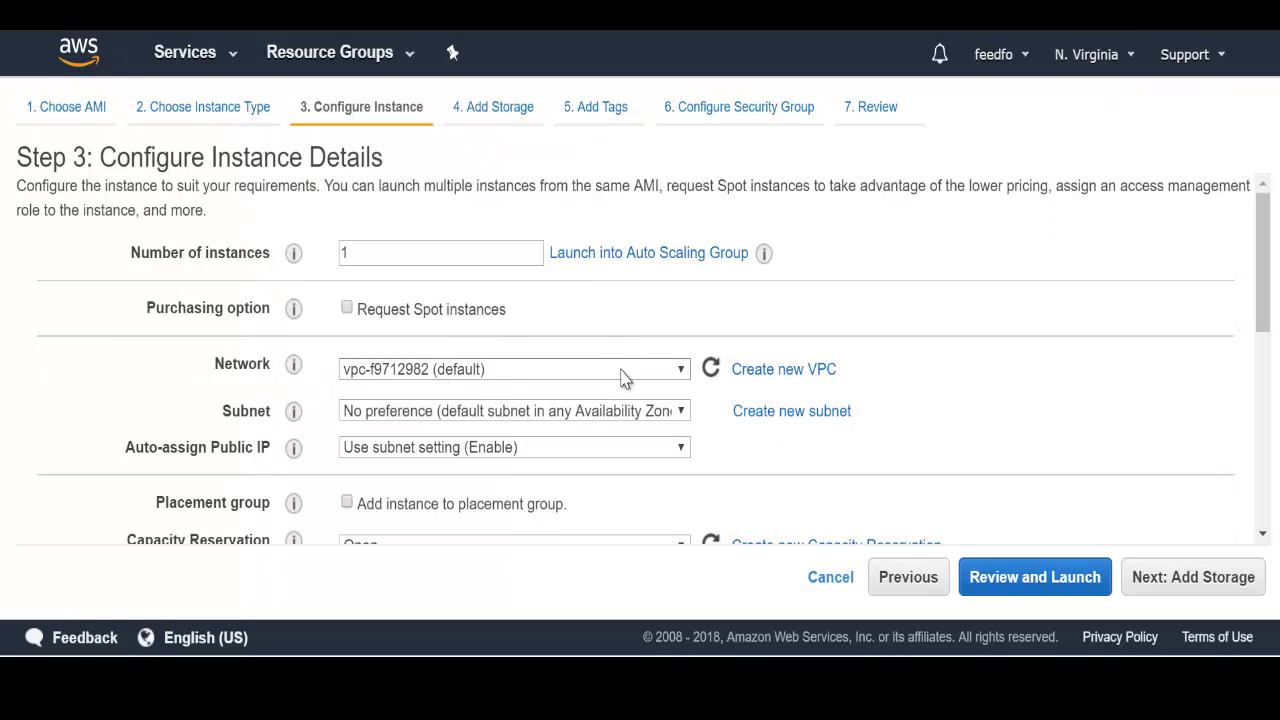
{"action": "left_click", "coordinate": [624, 376]}
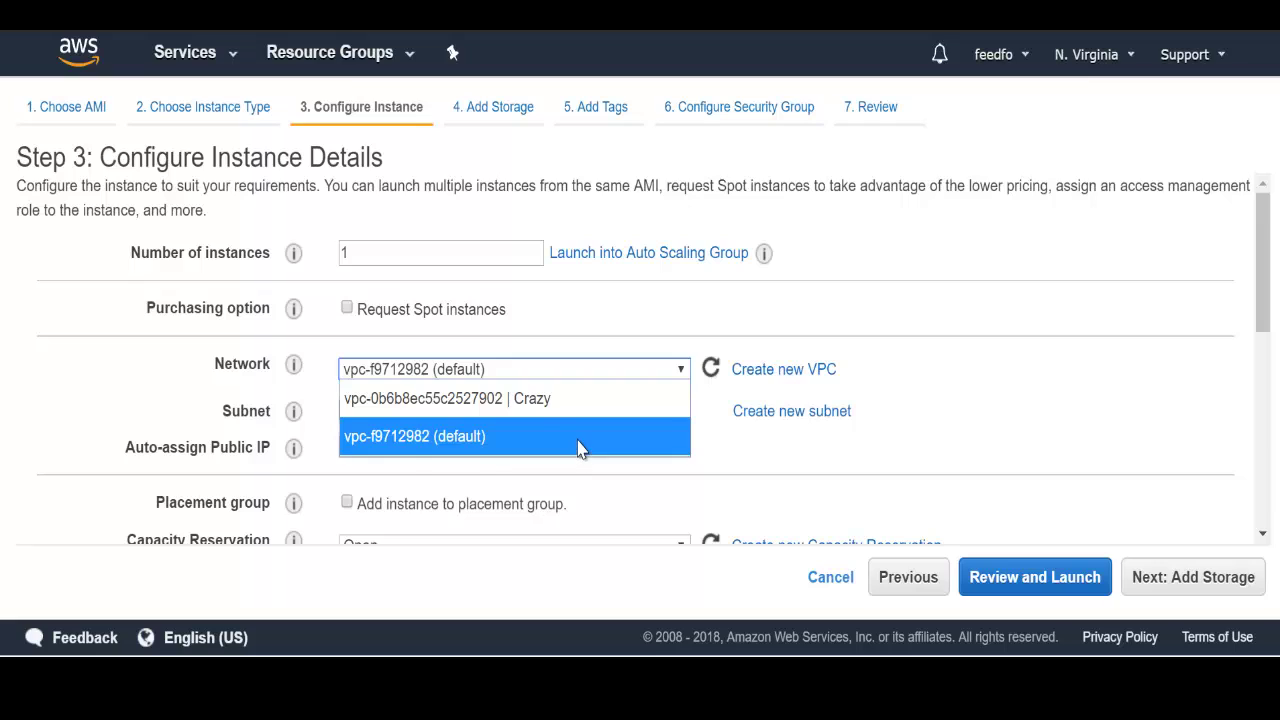
{"action": "left_click", "coordinate": [578, 447]}
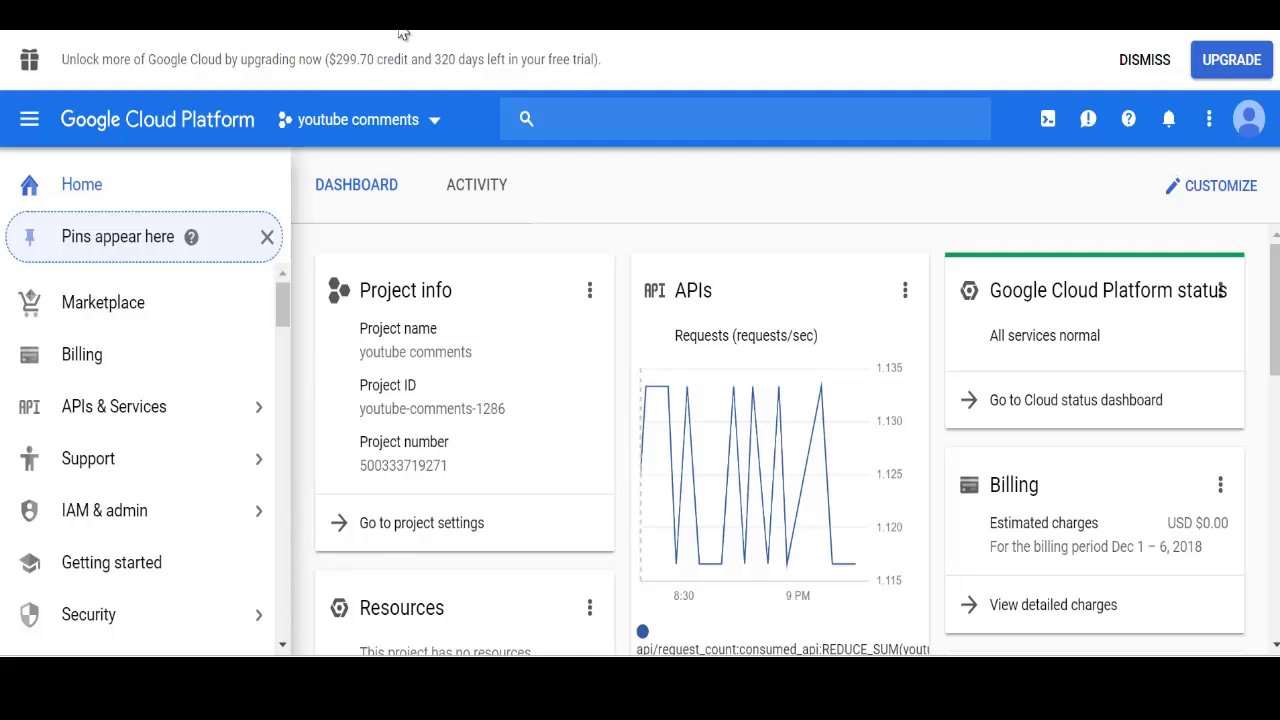
Step: Switch to Google Cloud Platform, start a new Compute Engine VM instance and examine its Networking settings
{"action": "left_click_drag", "start_coordinate": [286, 303], "coordinate": [288, 360]}
{"action": "mouse_move", "coordinate": [195, 430]}
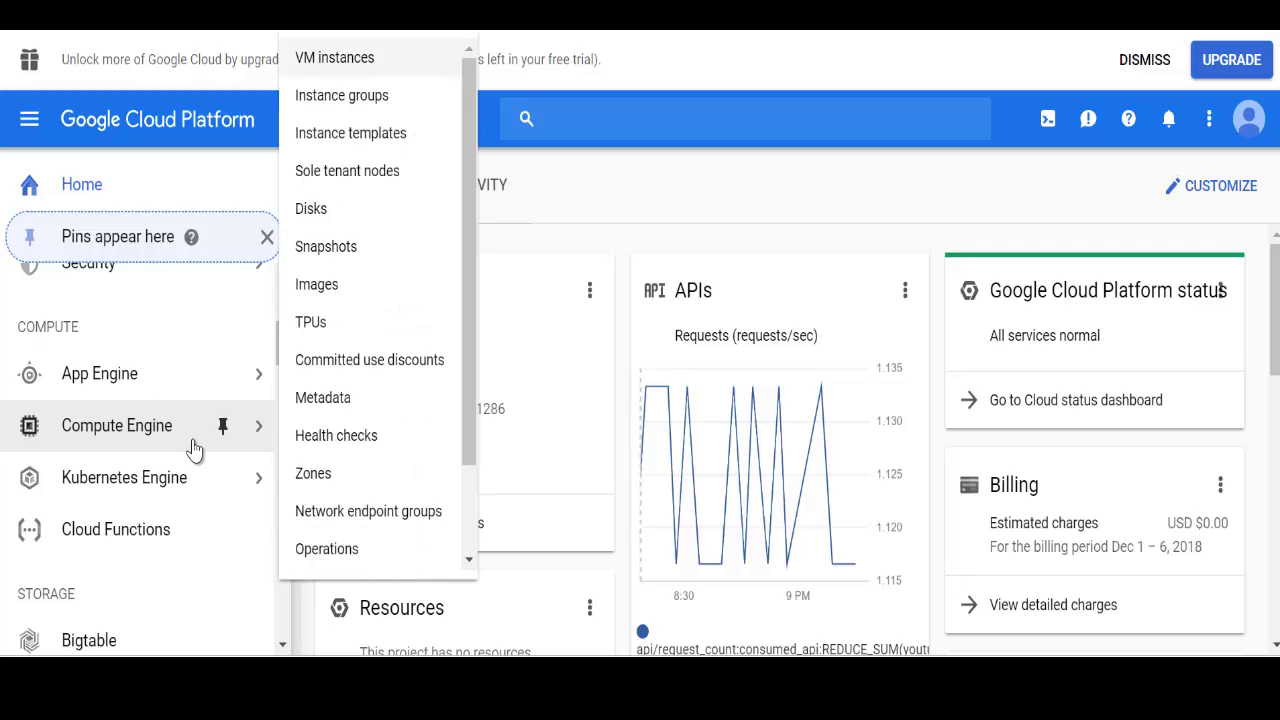
{"action": "left_click", "coordinate": [345, 66]}
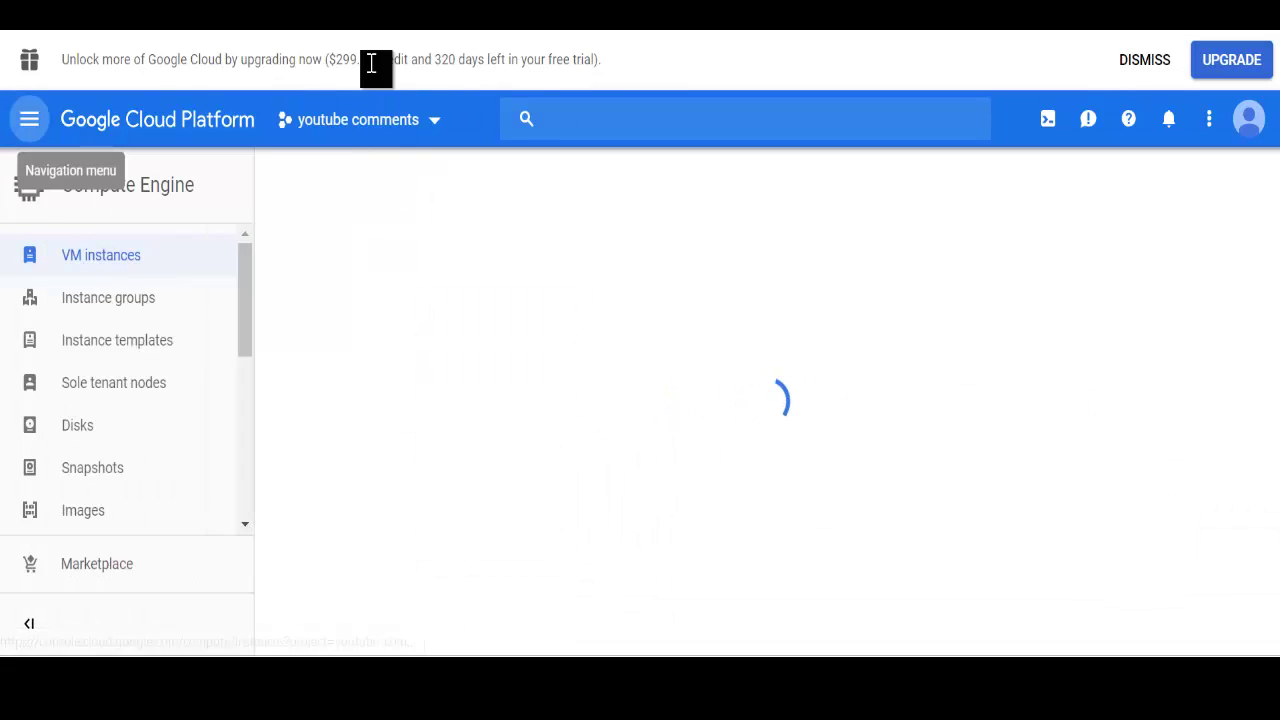
{"action": "left_click", "coordinate": [628, 558]}
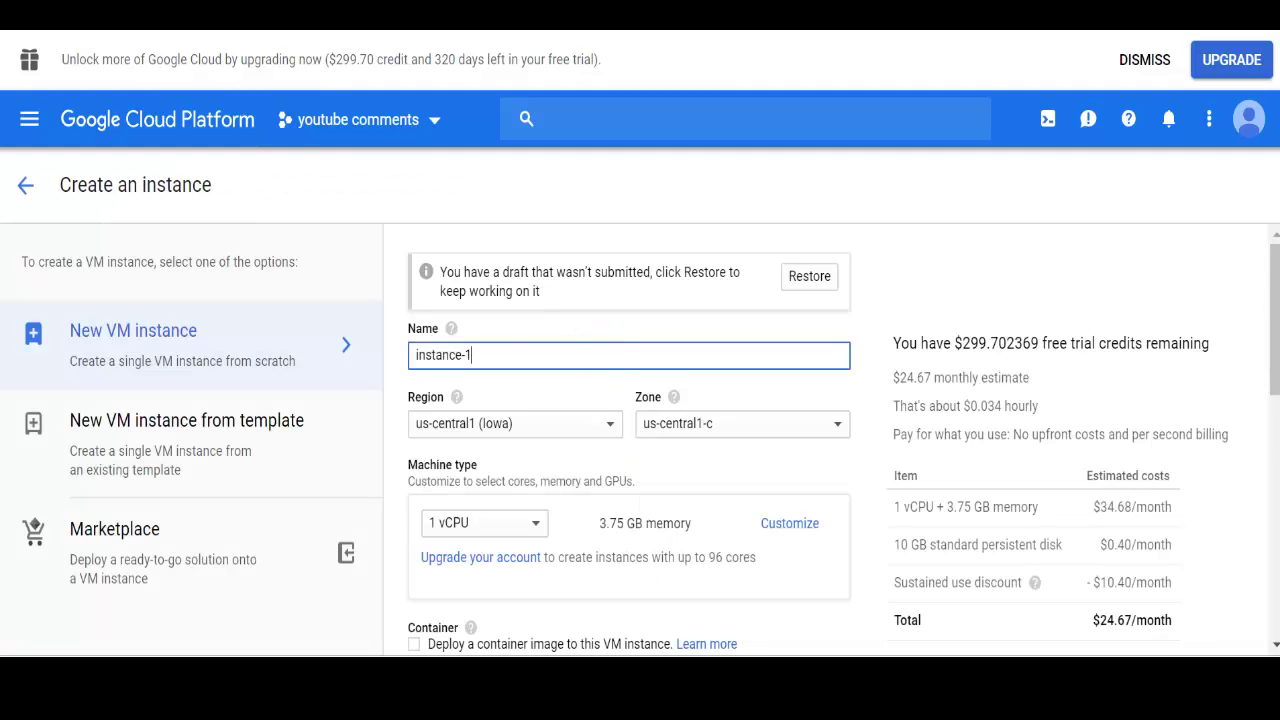
{"action": "scroll", "coordinate": [680, 474], "scroll_direction": "down", "scroll_amount": 10}
{"action": "left_click", "coordinate": [676, 472]}
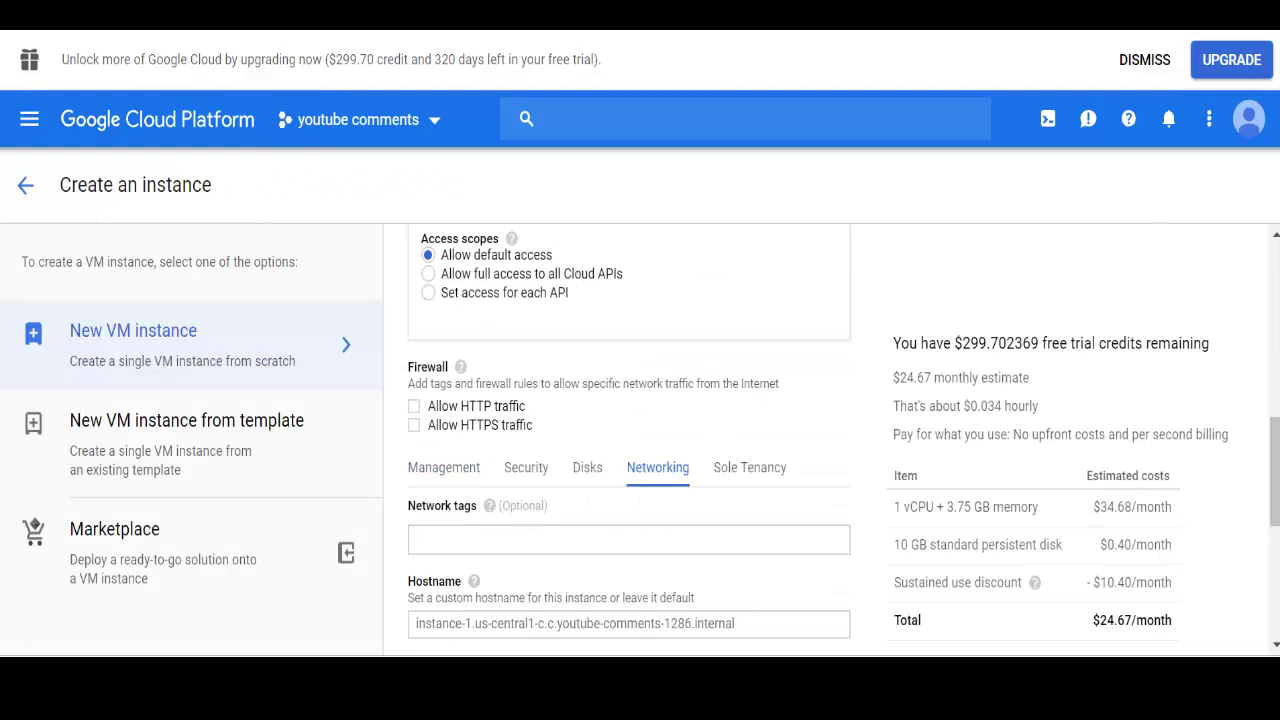
{"action": "left_click_drag", "start_coordinate": [1273, 447], "coordinate": [1273, 527]}
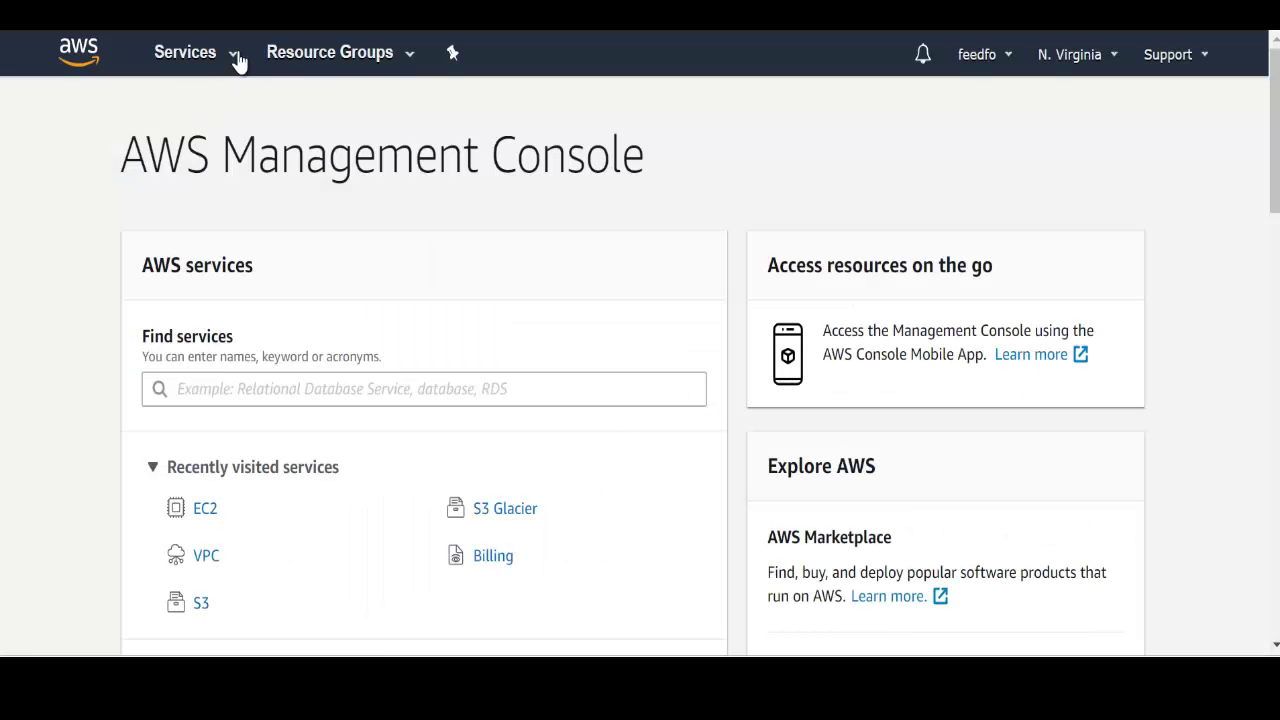
Step: Return to the AWS Management Console, search the services for vpc and open the VPC service
{"action": "left_click", "coordinate": [211, 68]}
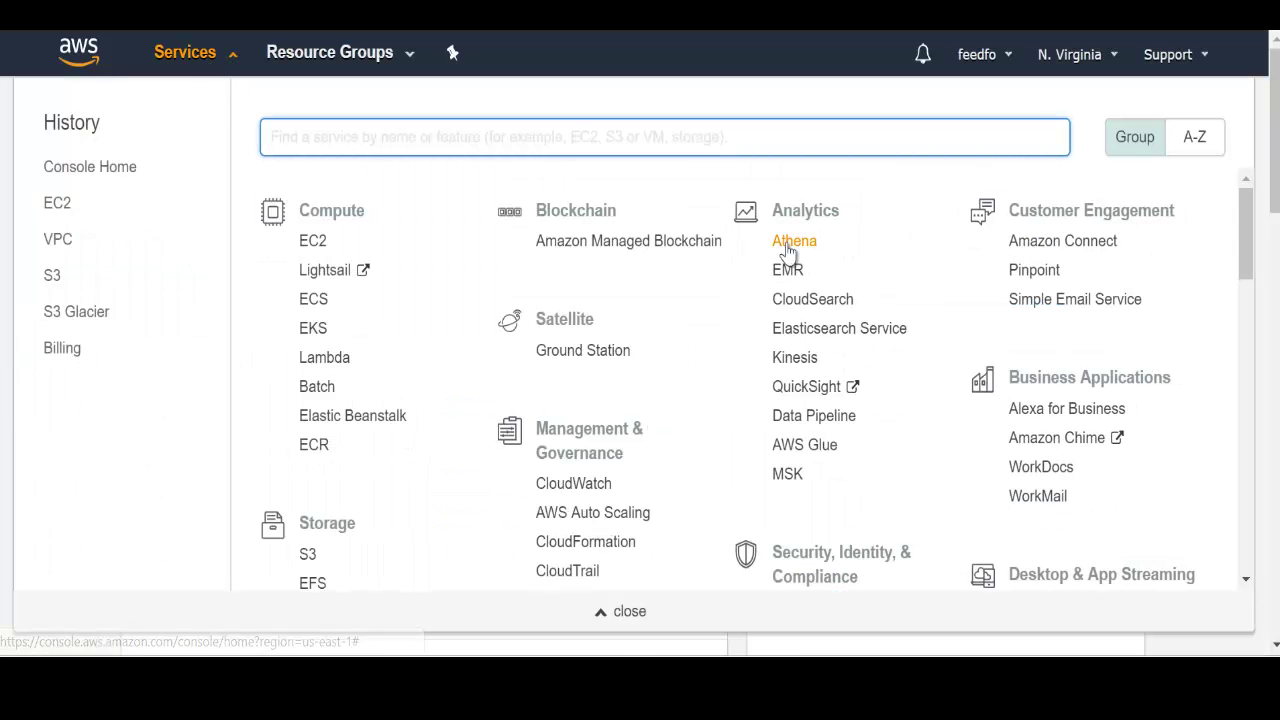
{"action": "left_click_drag", "start_coordinate": [1247, 245], "coordinate": [517, 449]}
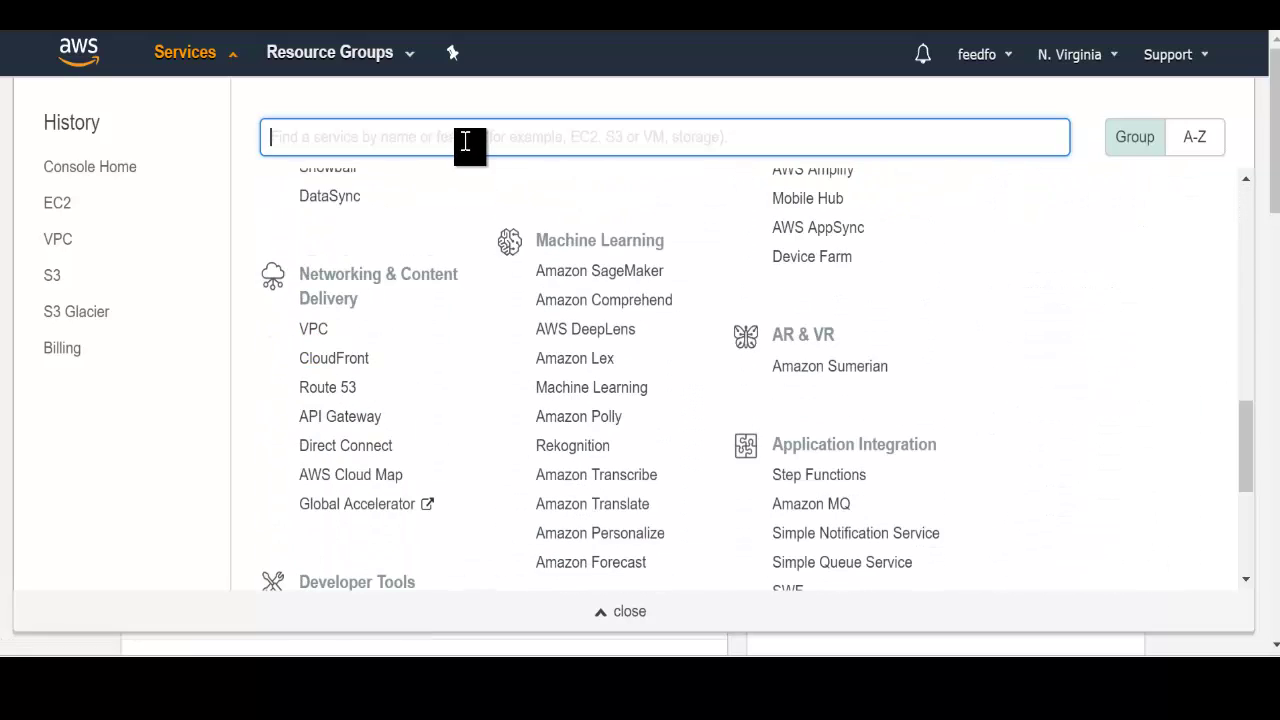
{"action": "type", "text": "vpc"}
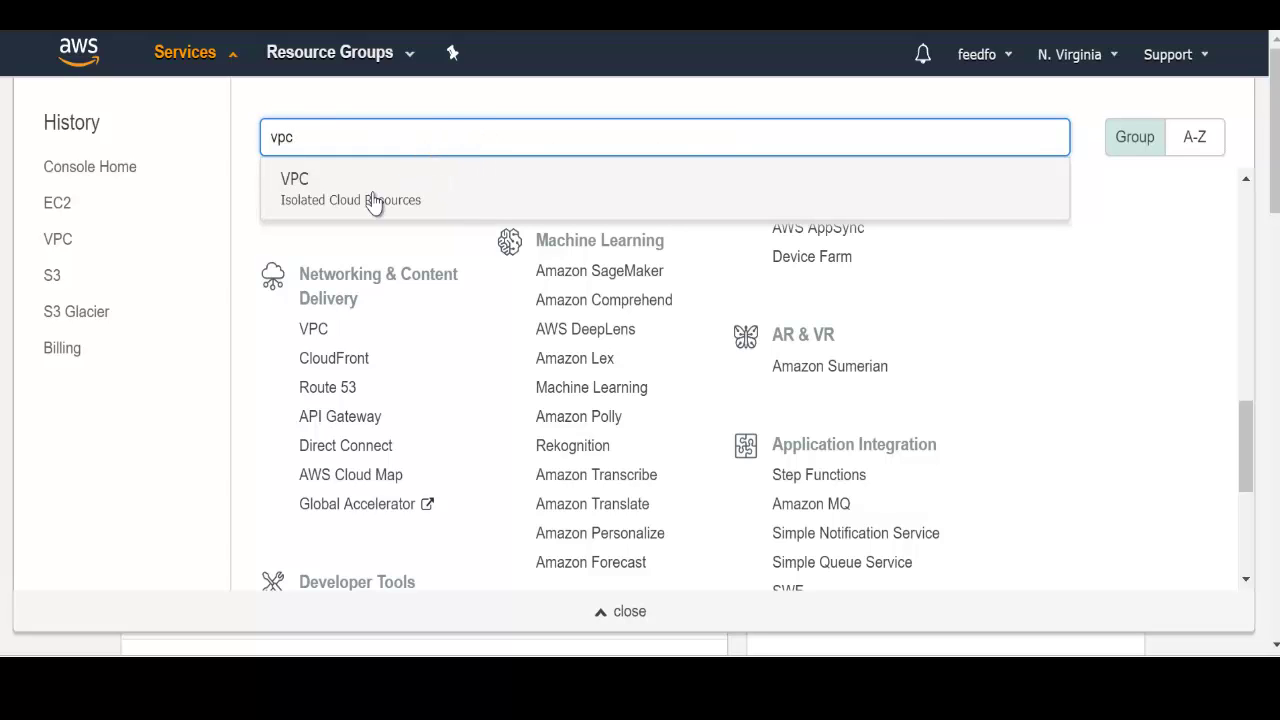
{"action": "left_click", "coordinate": [368, 203]}
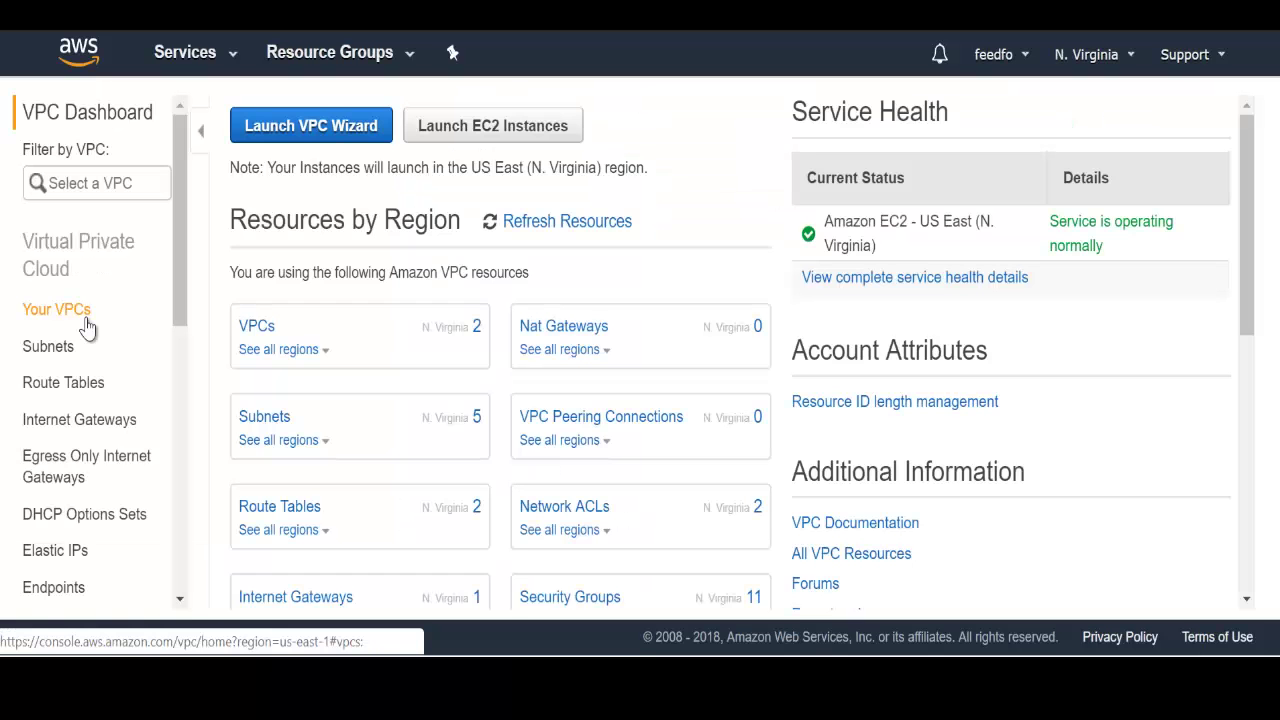
Step: Start creating a new VPC from the list of your VPCs and set its name tag to Onproductions
{"action": "left_click", "coordinate": [86, 322]}
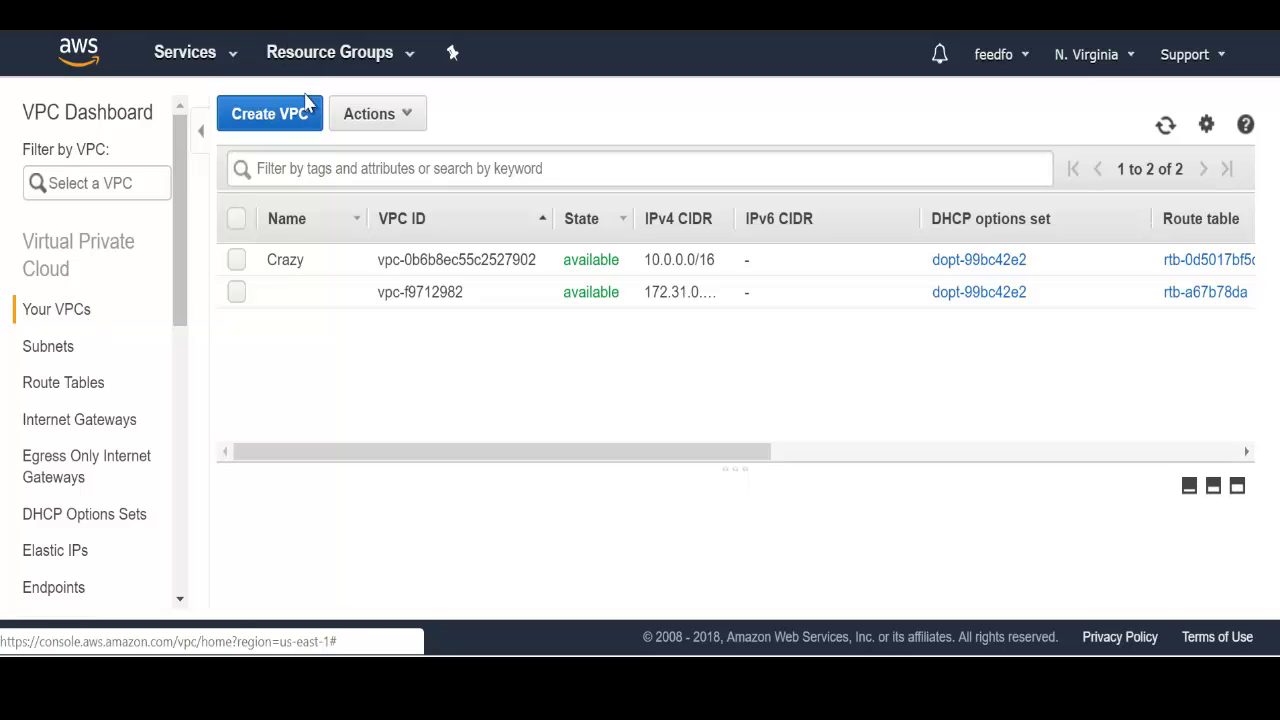
{"action": "left_click", "coordinate": [281, 120]}
{"action": "left_click", "coordinate": [314, 336]}
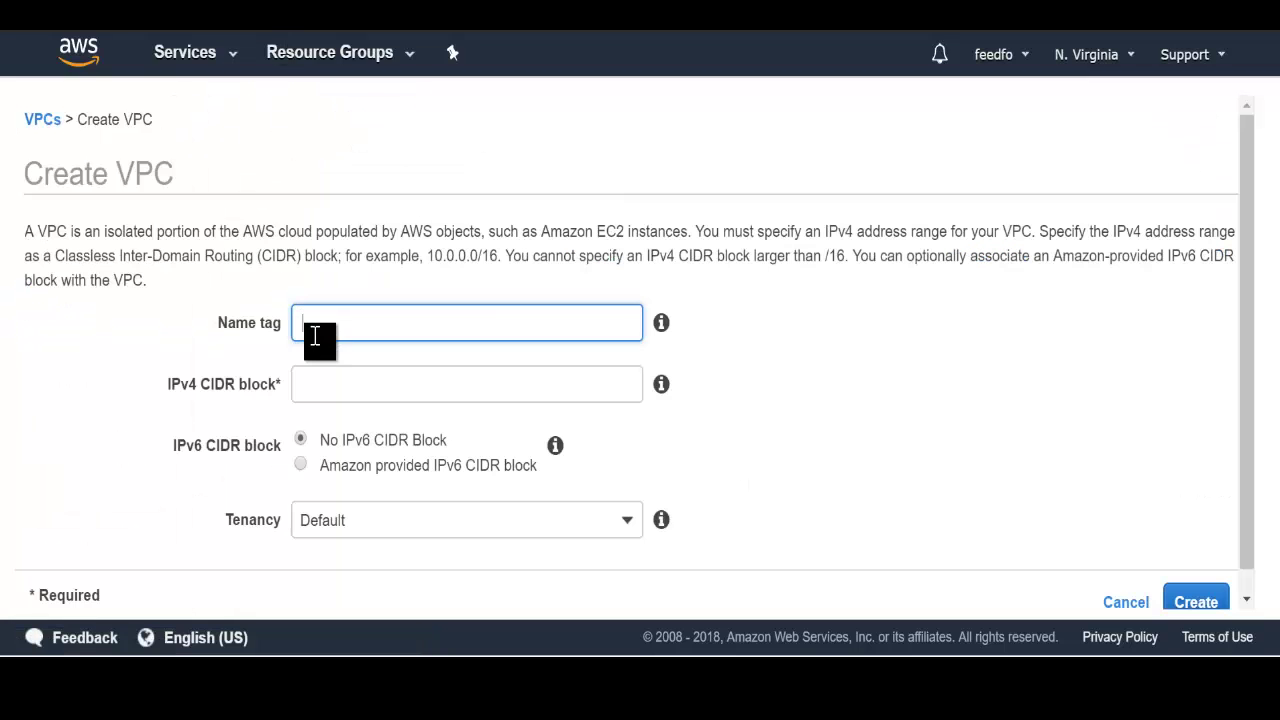
{"action": "type", "text": "Onpro"}
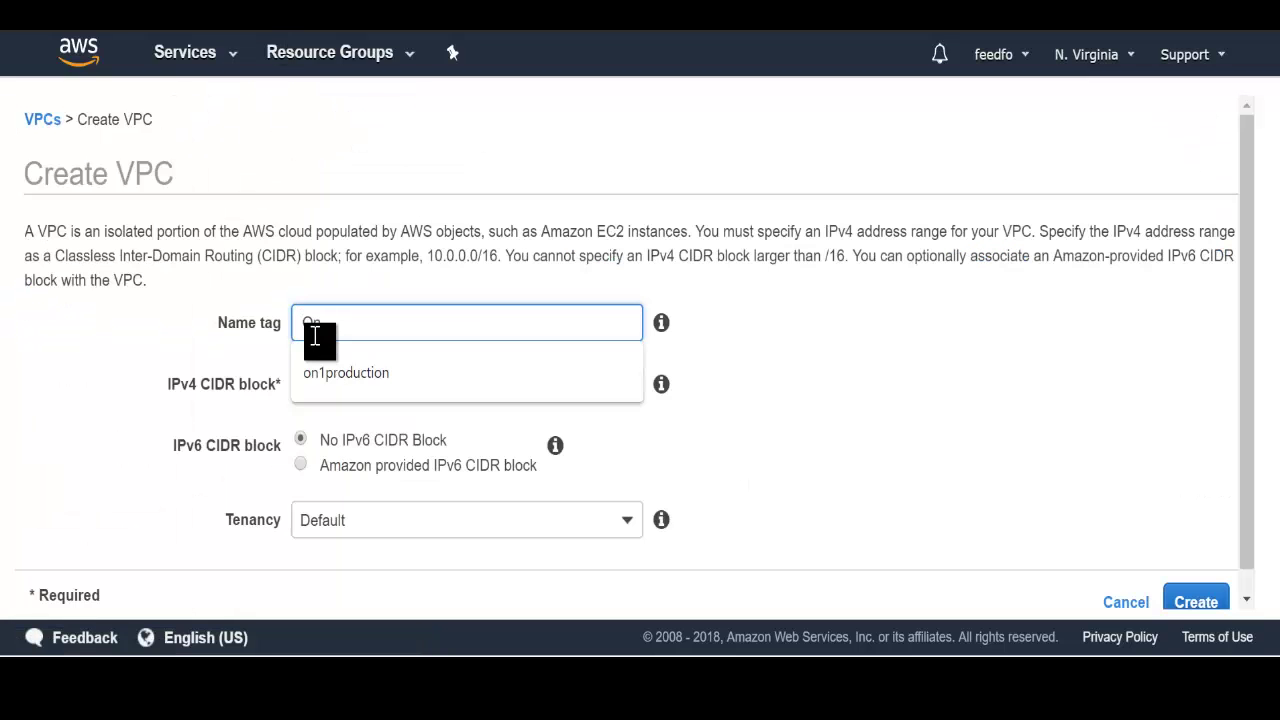
{"action": "type", "text": "ductions"}
Step: Set the new VPC's IPv4 CIDR block to 10.0.0.0/16 and create the VPC
{"action": "left_click", "coordinate": [350, 389]}
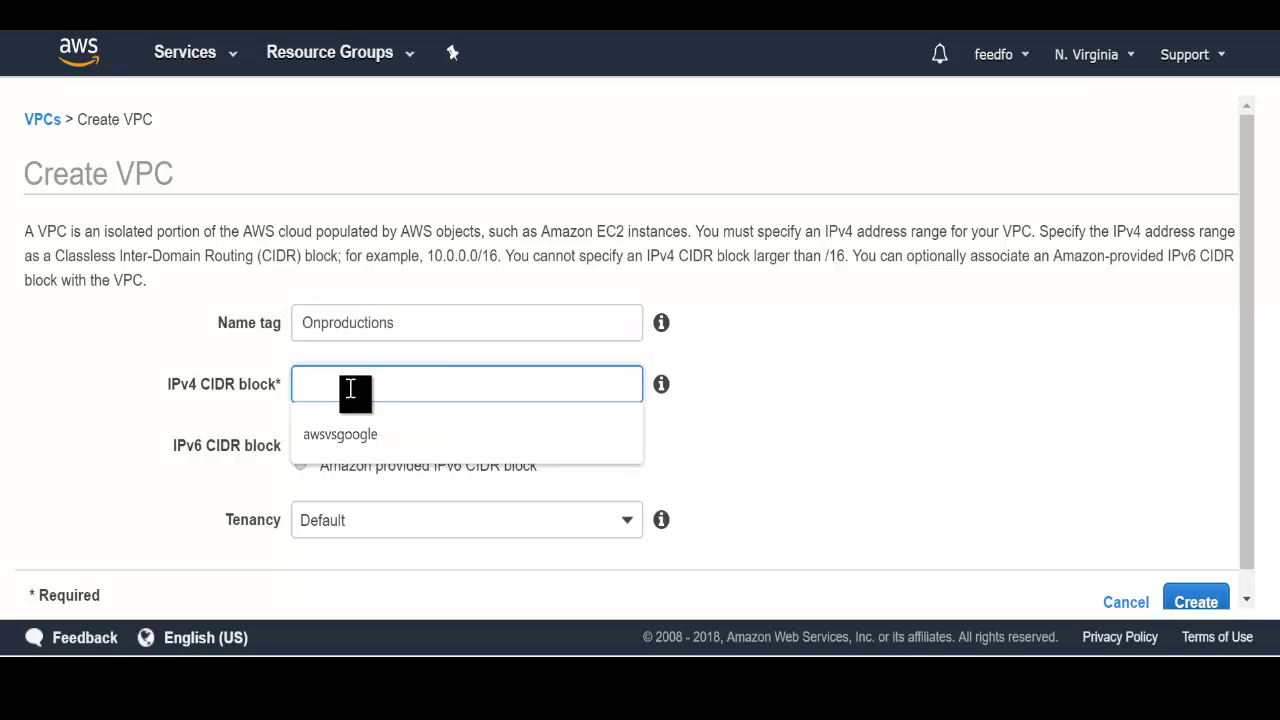
{"action": "left_click", "coordinate": [350, 389]}
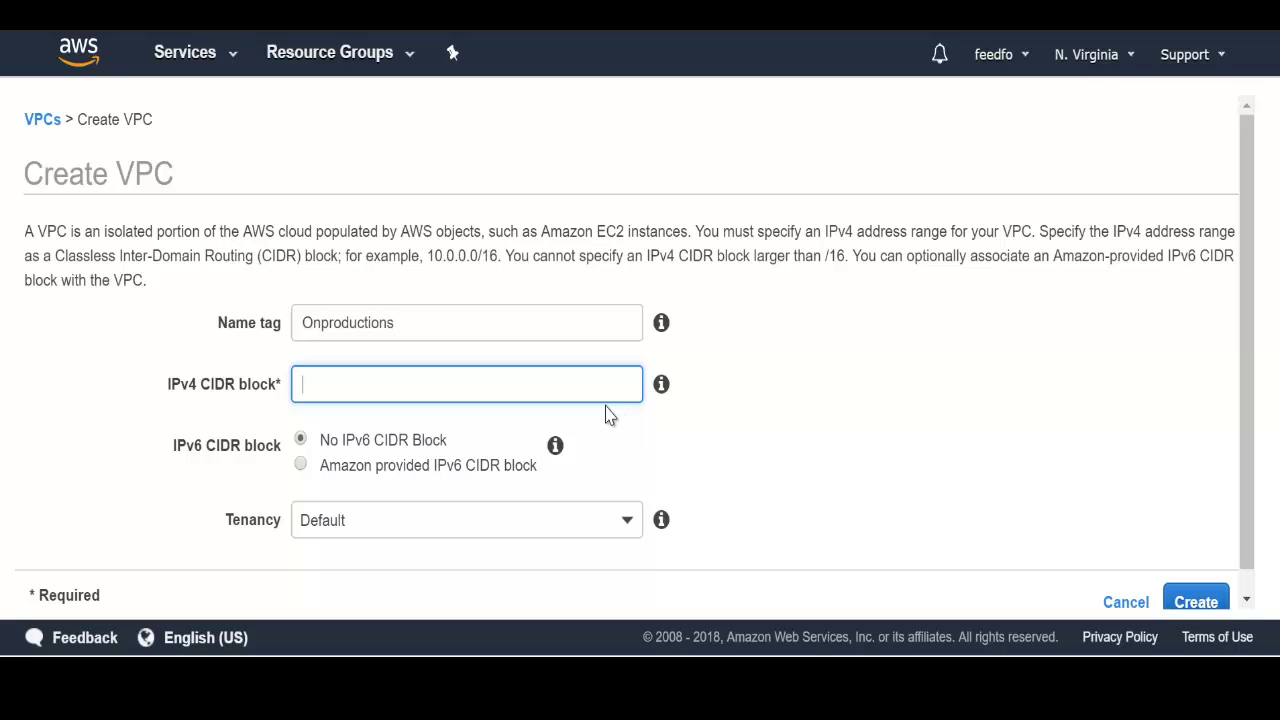
{"action": "left_click", "coordinate": [583, 389]}
{"action": "type", "text": "10.0"}
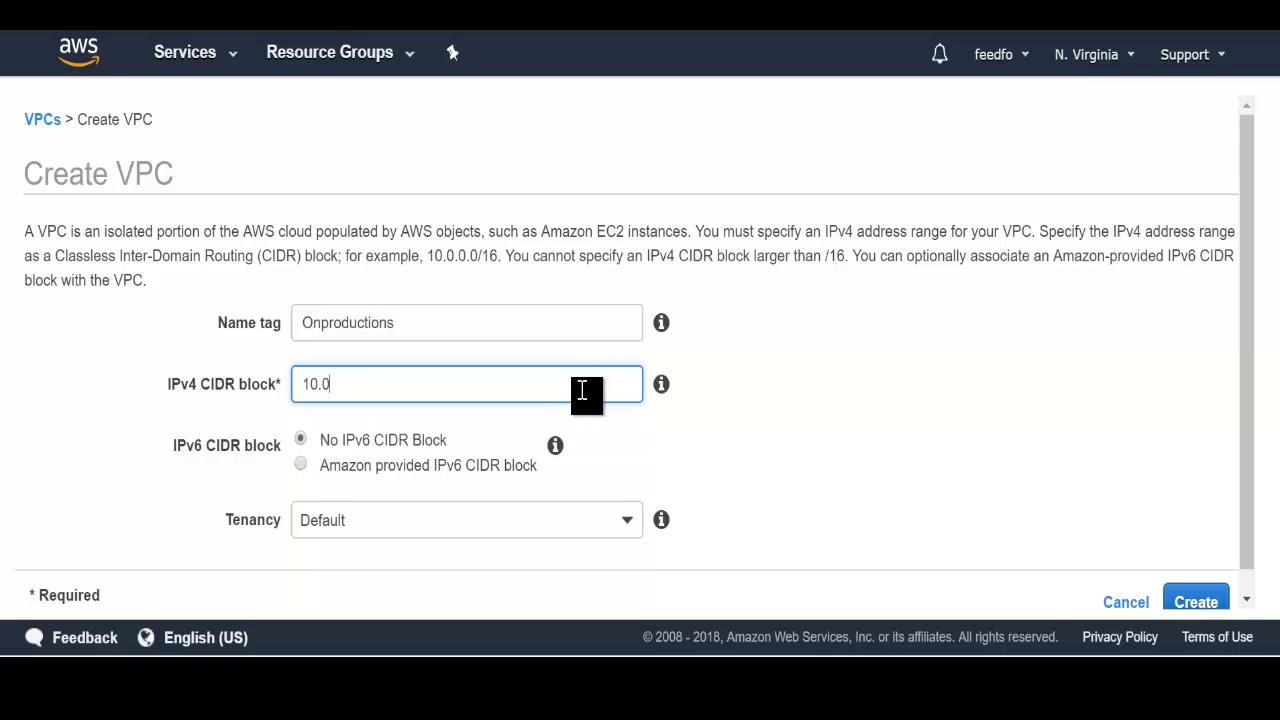
{"action": "type", "text": ".0.0/16"}
{"action": "left_click", "coordinate": [1082, 490]}
{"action": "scroll", "coordinate": [1082, 490], "scroll_direction": "down", "scroll_amount": 1}
{"action": "left_click", "coordinate": [1196, 580]}
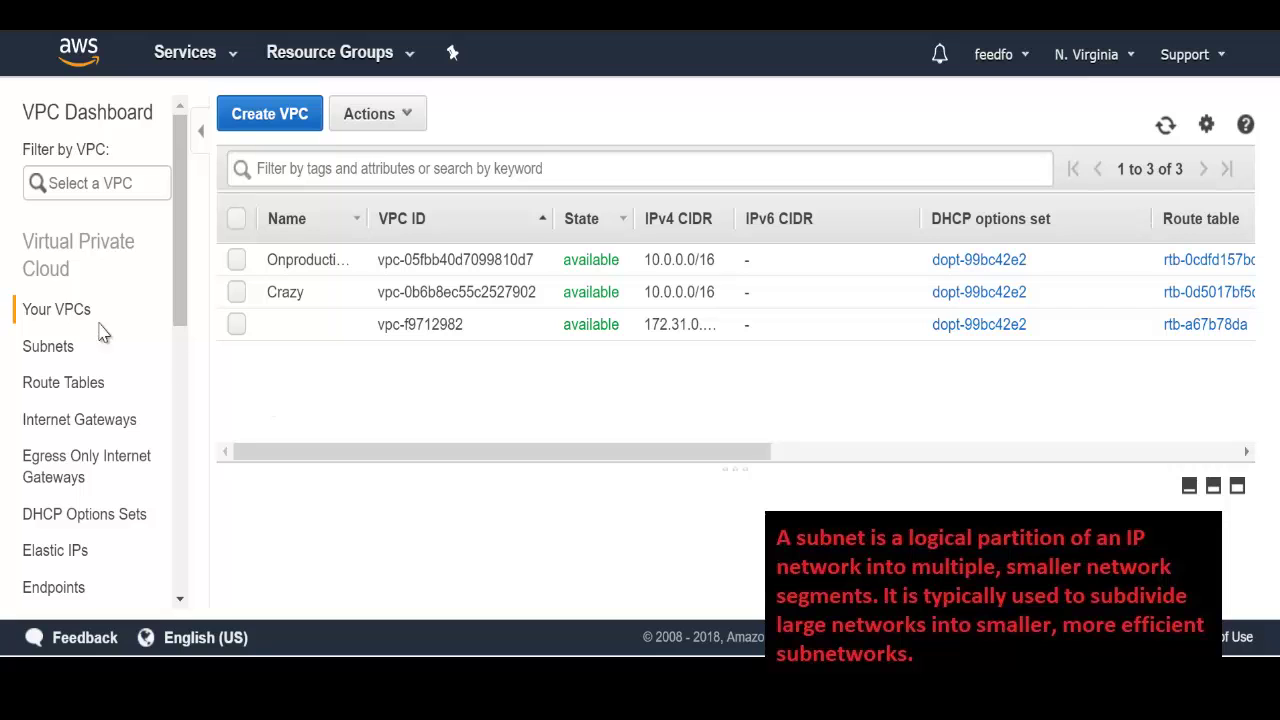
Step: Start a new subnet with the name tag on1productions and assign it to the Onproductions VPC
{"action": "left_click", "coordinate": [72, 360]}
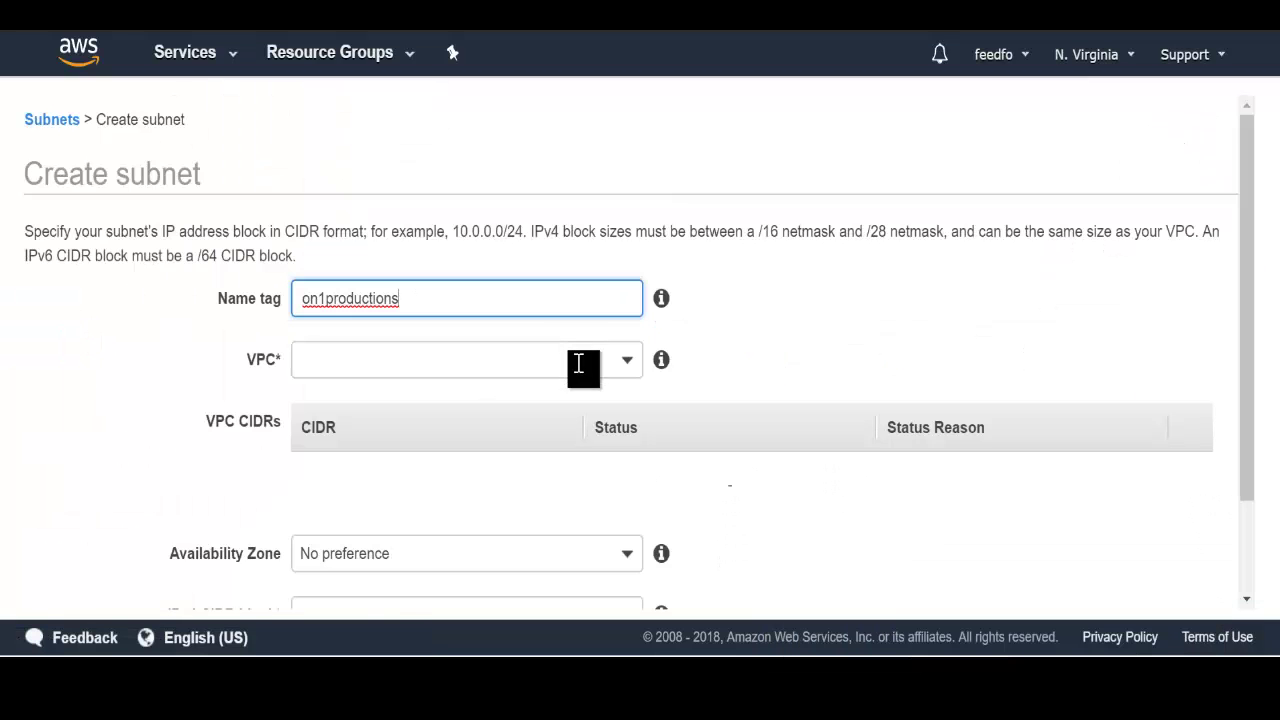
{"action": "left_click", "coordinate": [627, 365]}
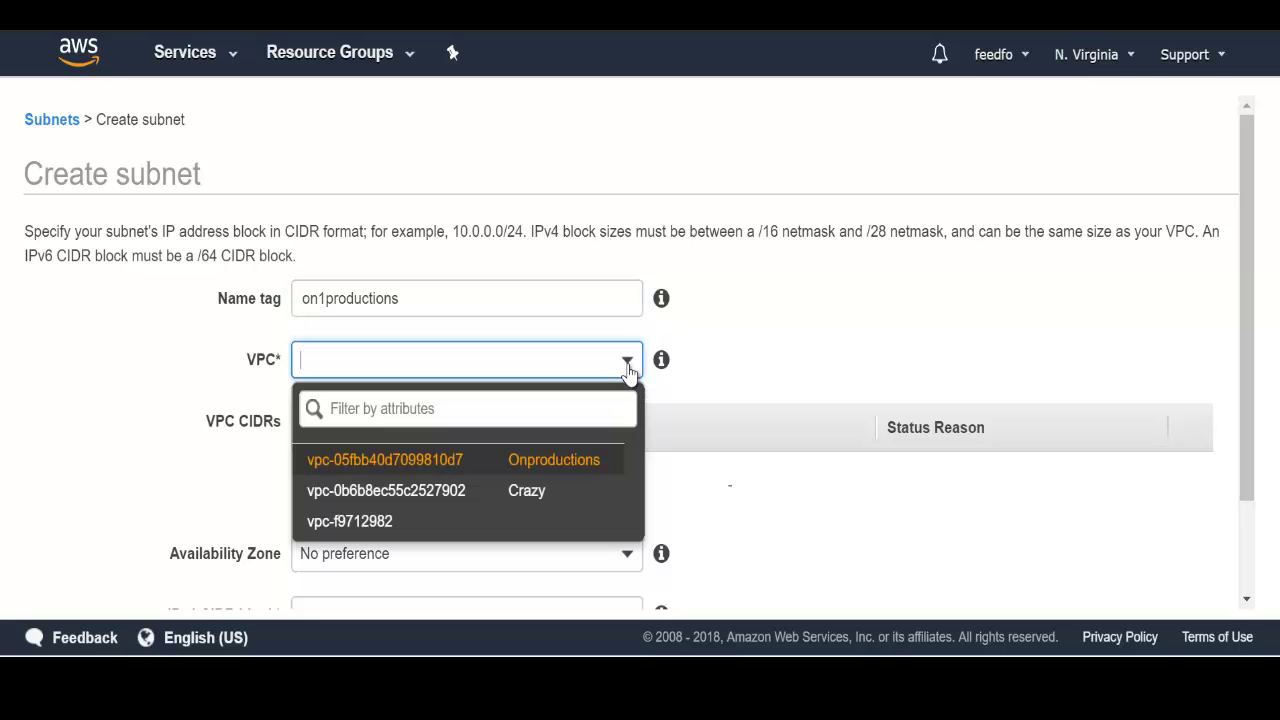
{"action": "left_click", "coordinate": [476, 466]}
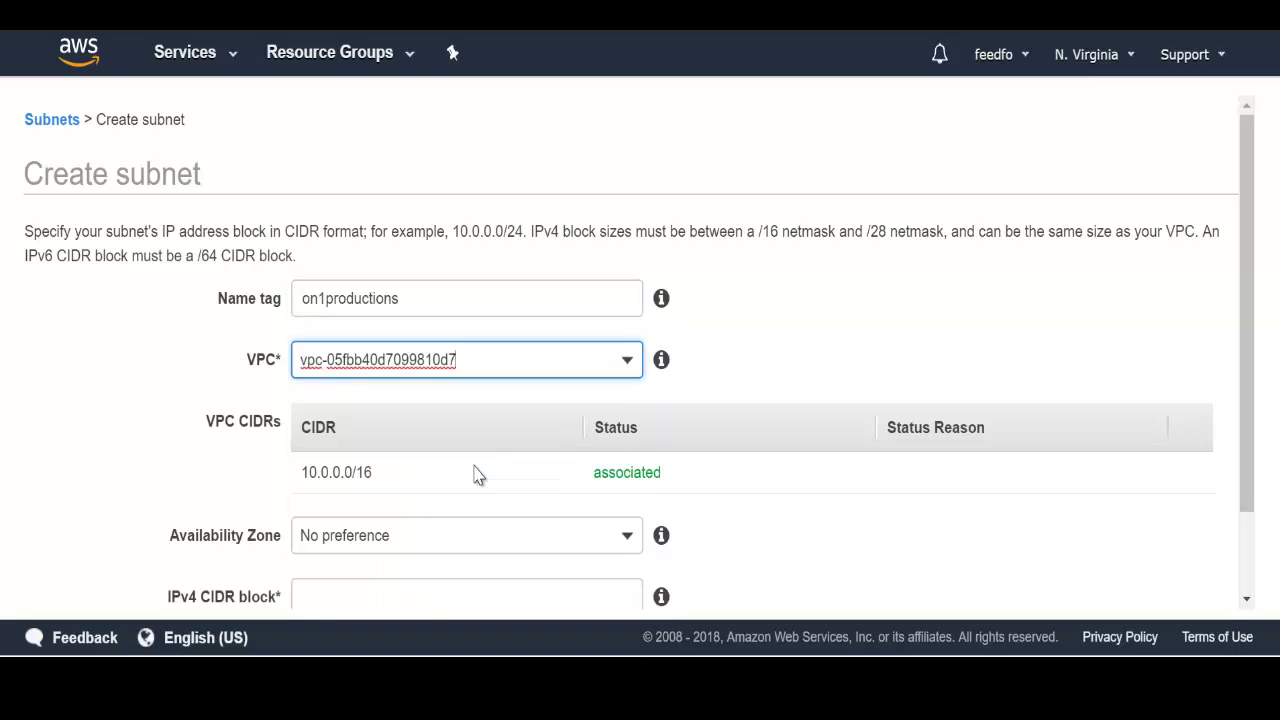
Step: Set the subnet's IPv4 CIDR block to 10.0.1.0/24, create the subnet and return to the subnet list
{"action": "scroll", "coordinate": [760, 543], "scroll_direction": "down", "scroll_amount": 1}
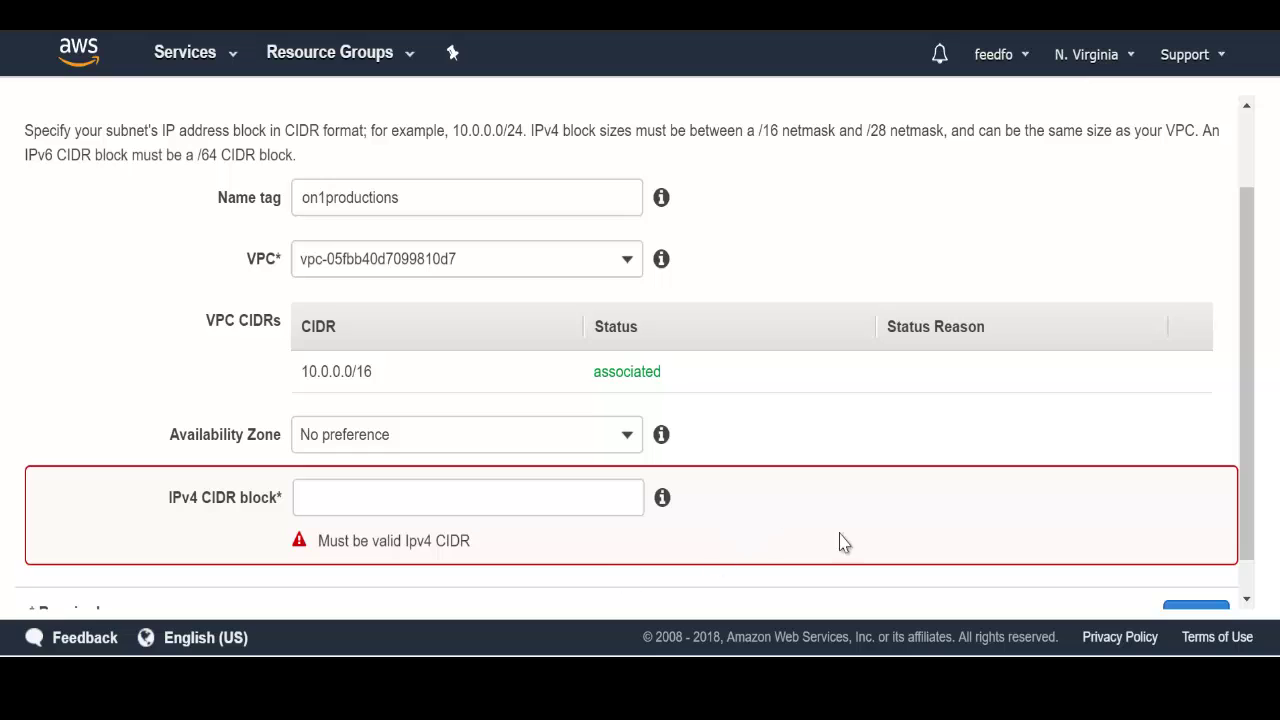
{"action": "left_click", "coordinate": [609, 497]}
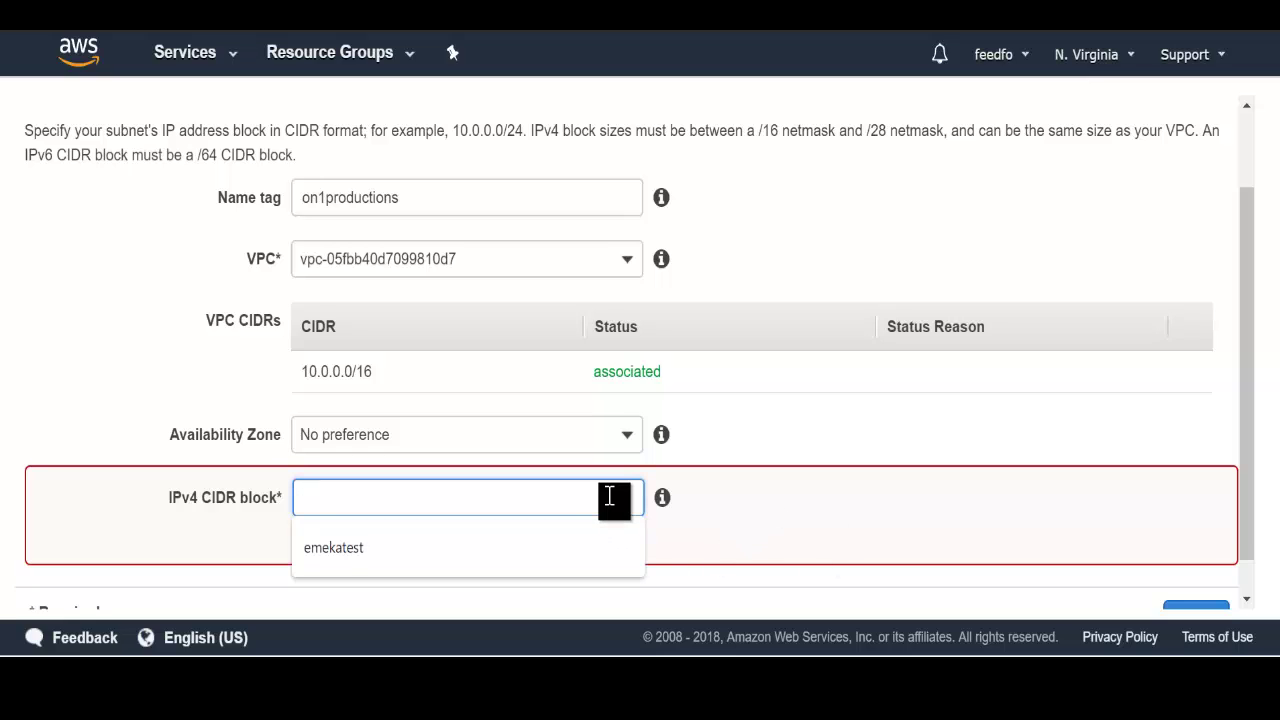
{"action": "type", "text": "10.0.1.0/24"}
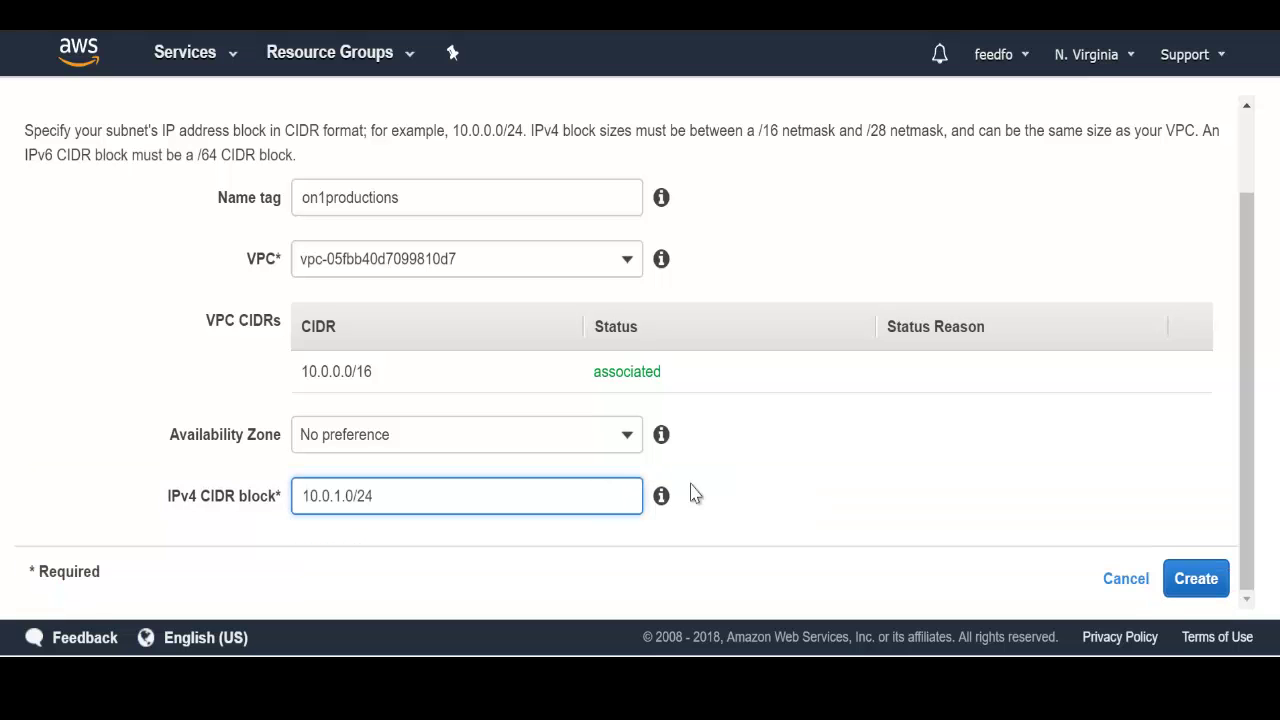
{"action": "left_click", "coordinate": [1200, 582]}
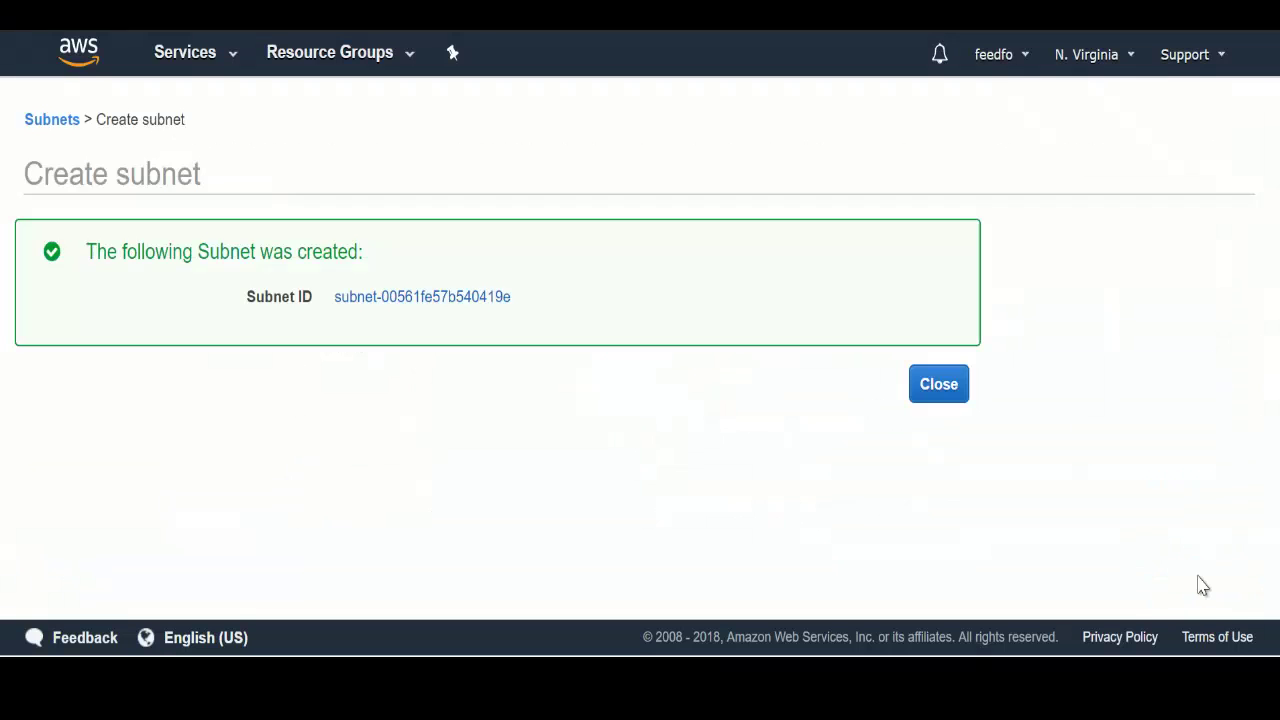
{"action": "left_click", "coordinate": [955, 393]}
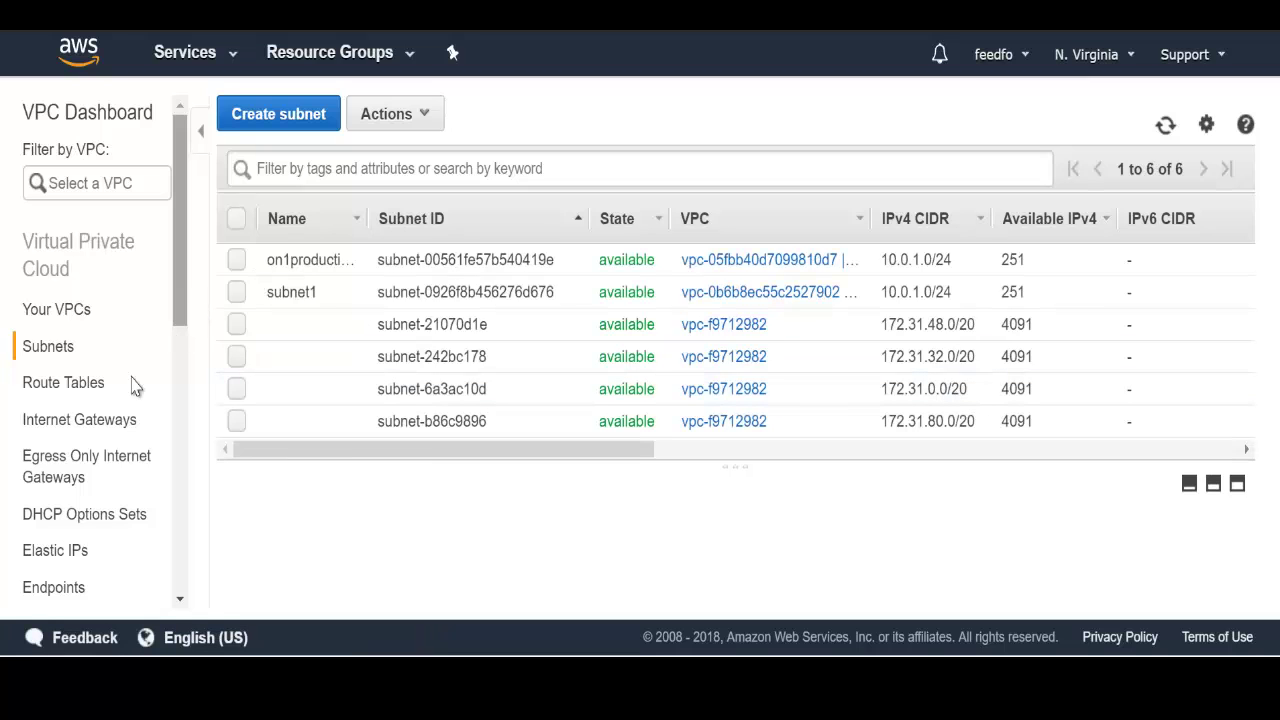
Step: Create a new internet gateway with the name tag on1productions
{"action": "left_click", "coordinate": [100, 430]}
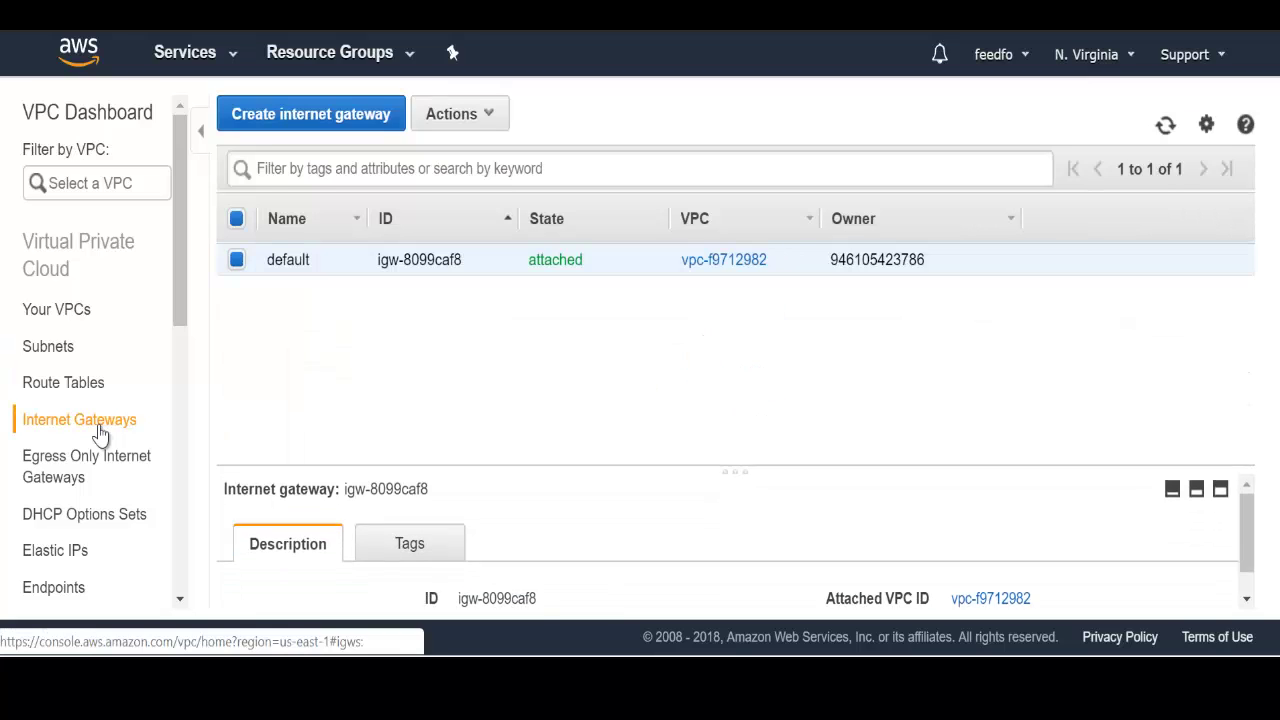
{"action": "left_click", "coordinate": [382, 125]}
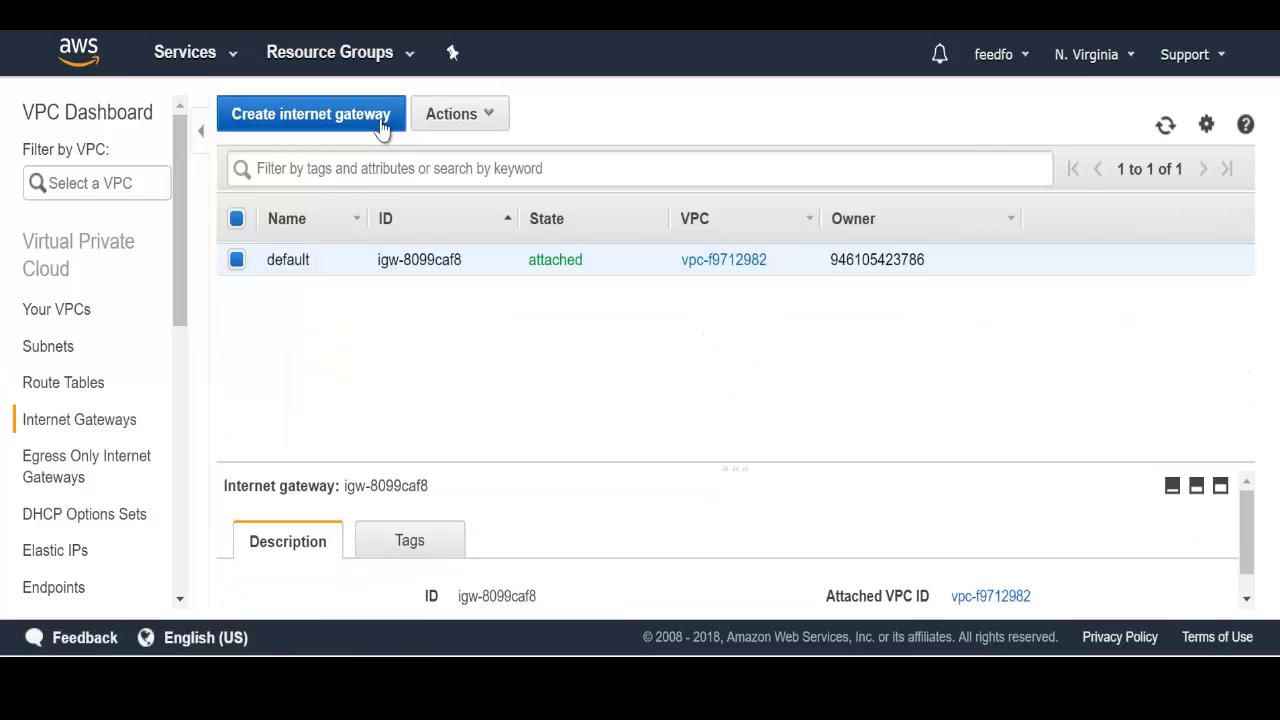
{"action": "left_click", "coordinate": [354, 279]}
{"action": "type", "text": "o"}
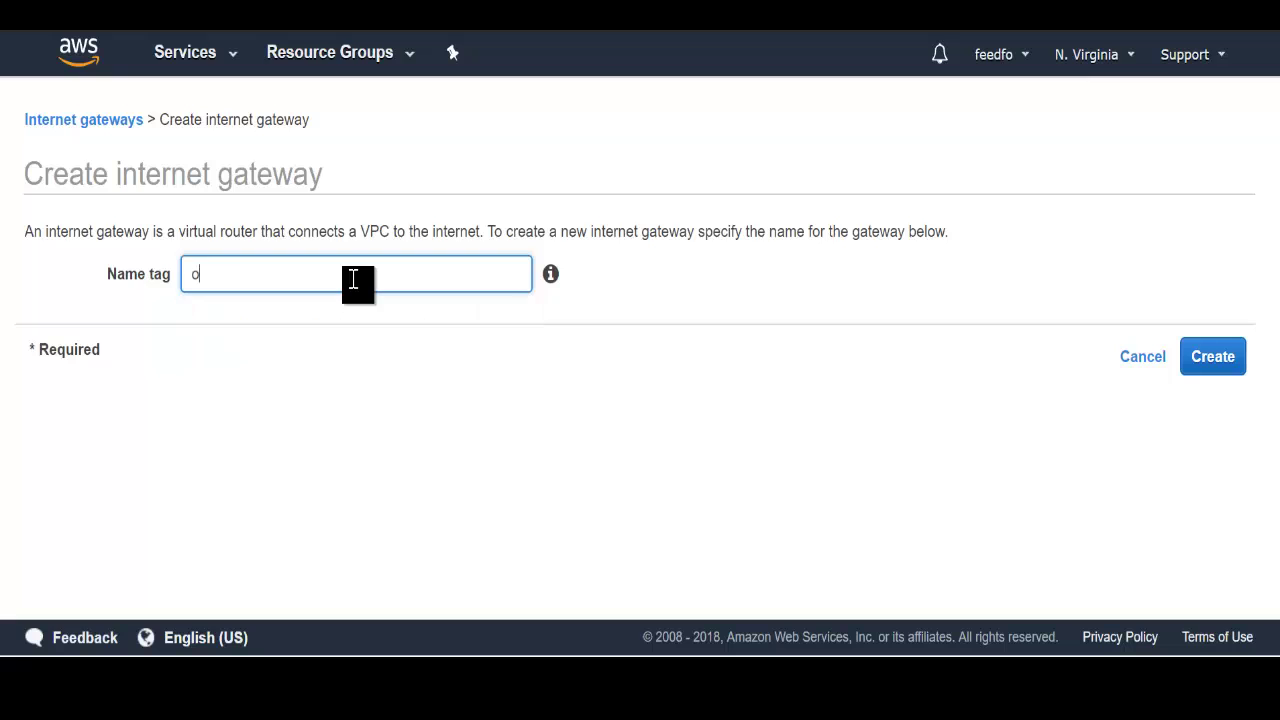
{"action": "type", "text": "n1productions"}
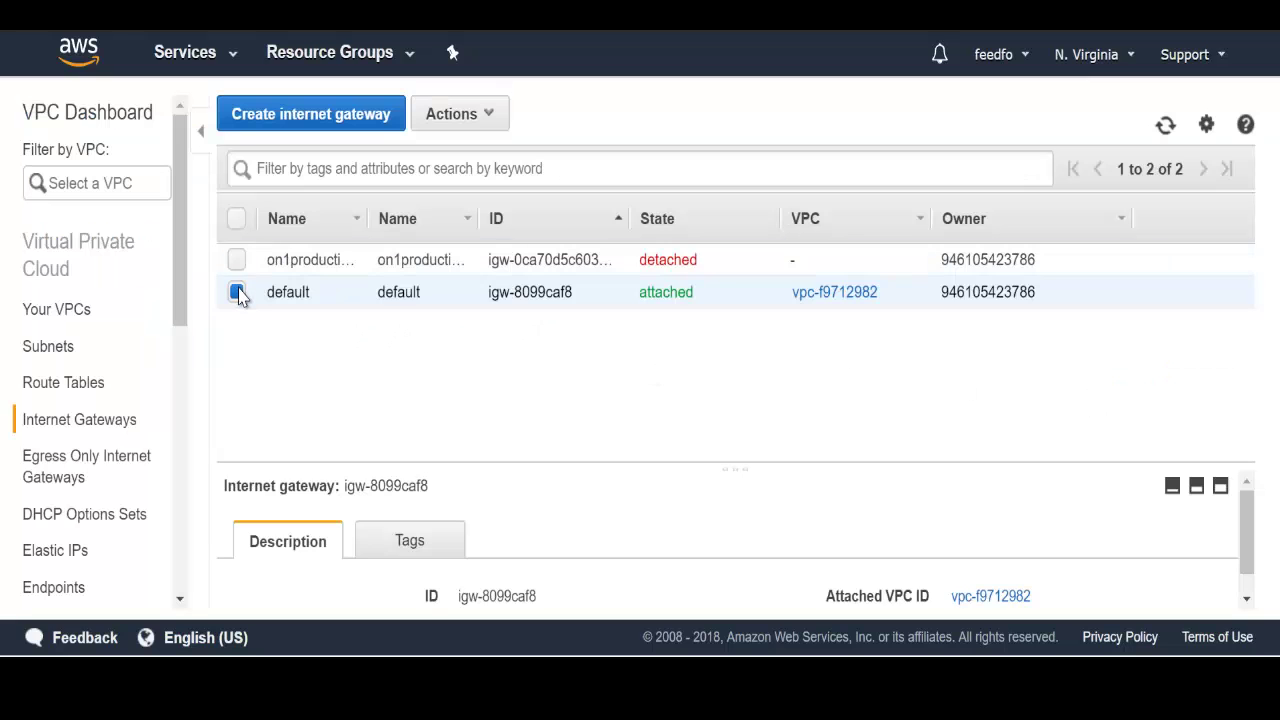
Step: Attach the on1productions internet gateway to the Onproductions VPC
{"action": "left_click", "coordinate": [237, 292]}
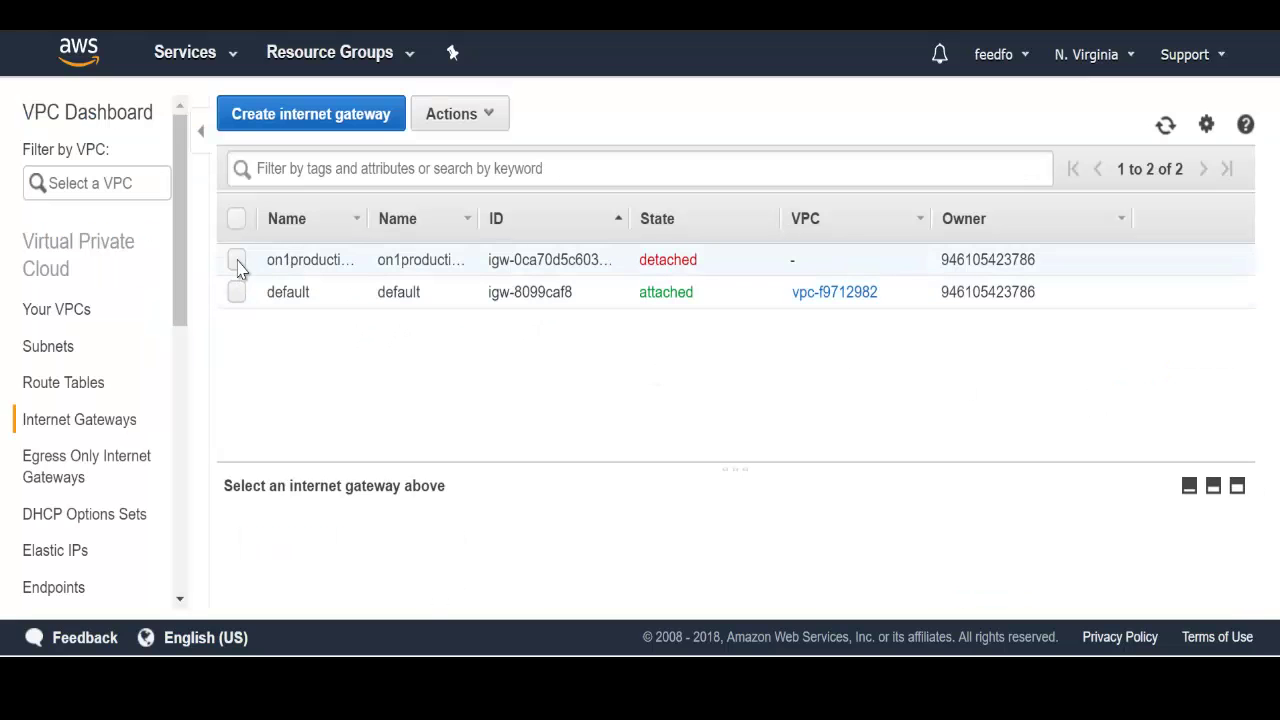
{"action": "left_click", "coordinate": [237, 260]}
{"action": "left_click", "coordinate": [459, 113]}
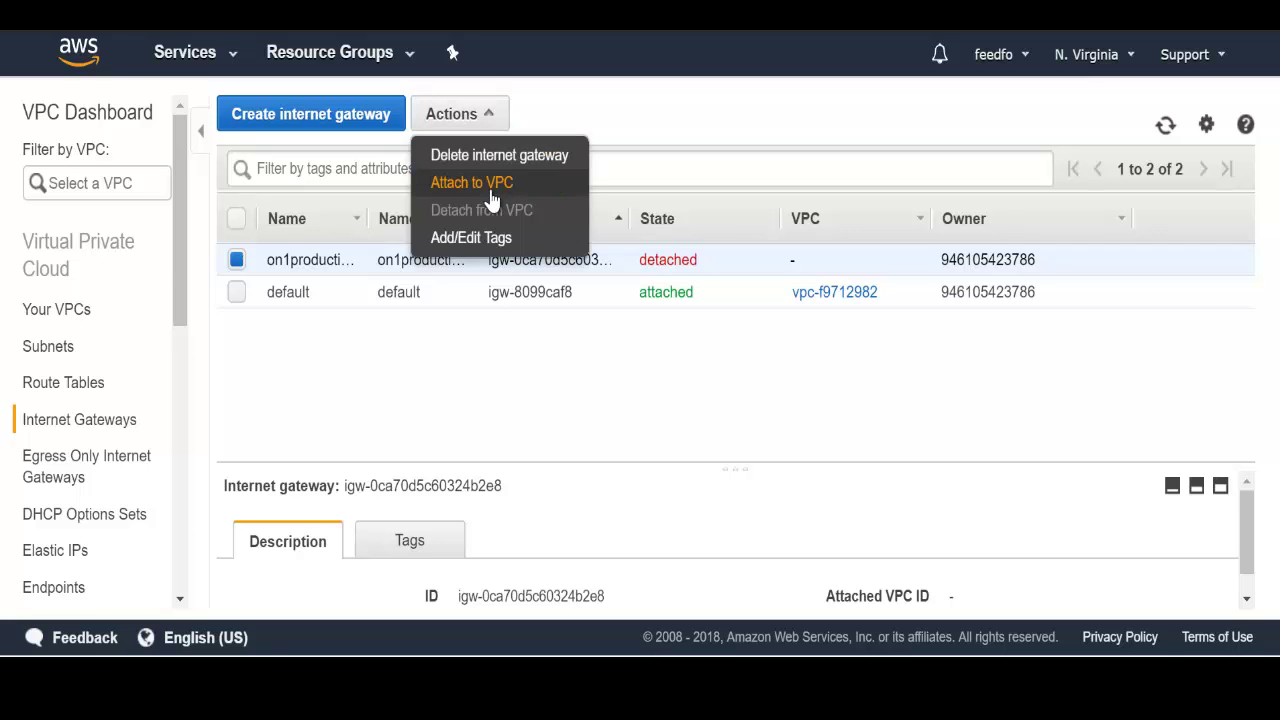
{"action": "left_click", "coordinate": [488, 186]}
{"action": "left_click", "coordinate": [625, 282]}
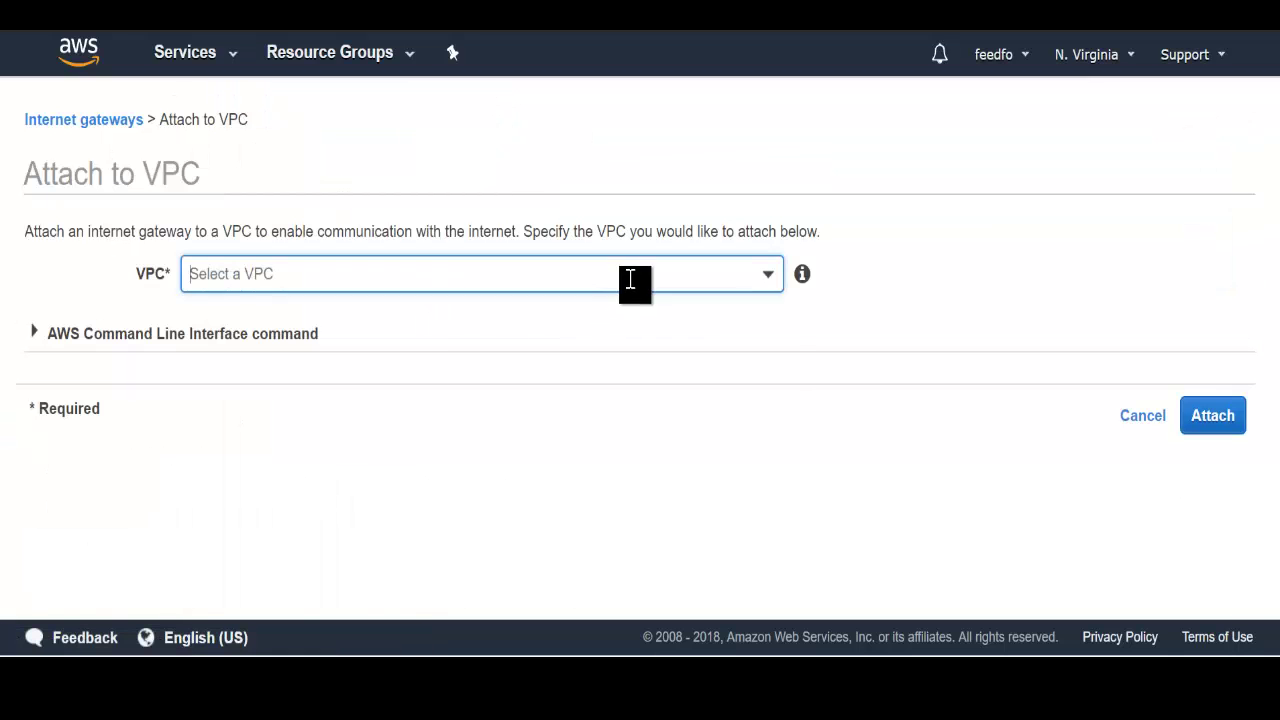
{"action": "left_click", "coordinate": [497, 405]}
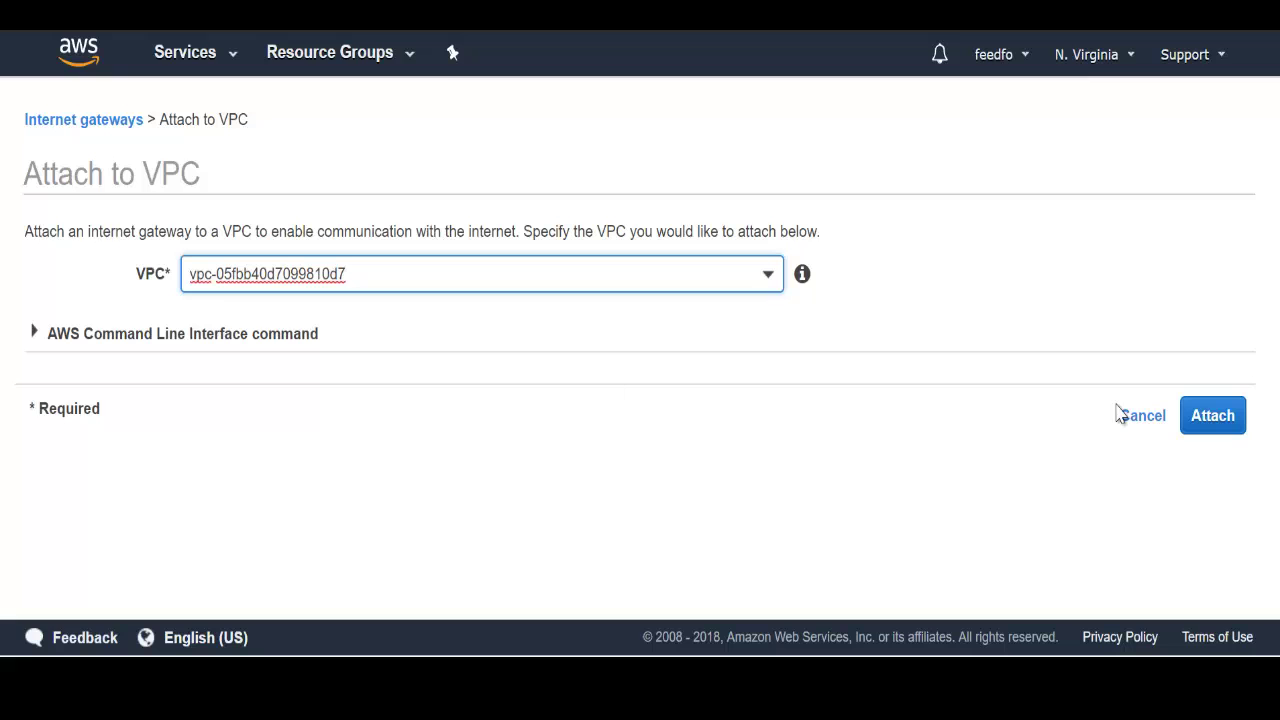
{"action": "left_click", "coordinate": [1212, 415]}
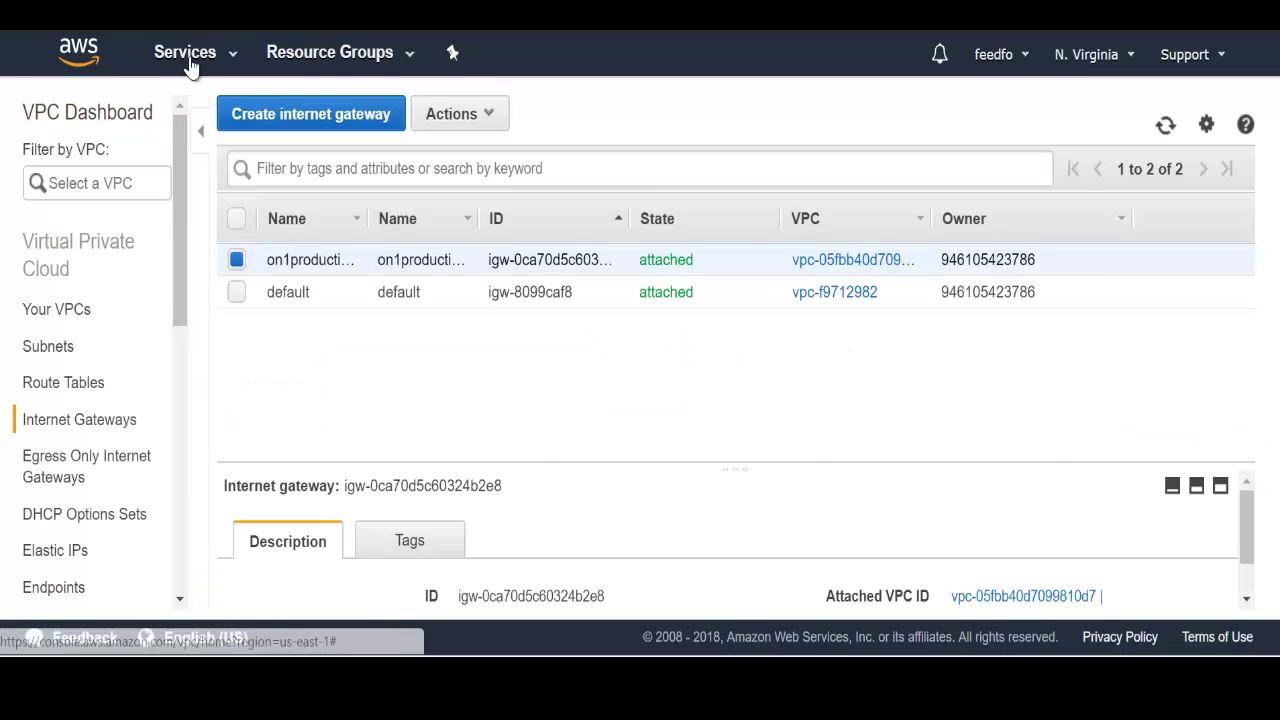
Step: Start launching an EC2 instance from the 64-bit (x86) Amazon Linux 2 AMI and proceed to its instance details
{"action": "left_click", "coordinate": [185, 54]}
{"action": "left_click", "coordinate": [311, 245]}
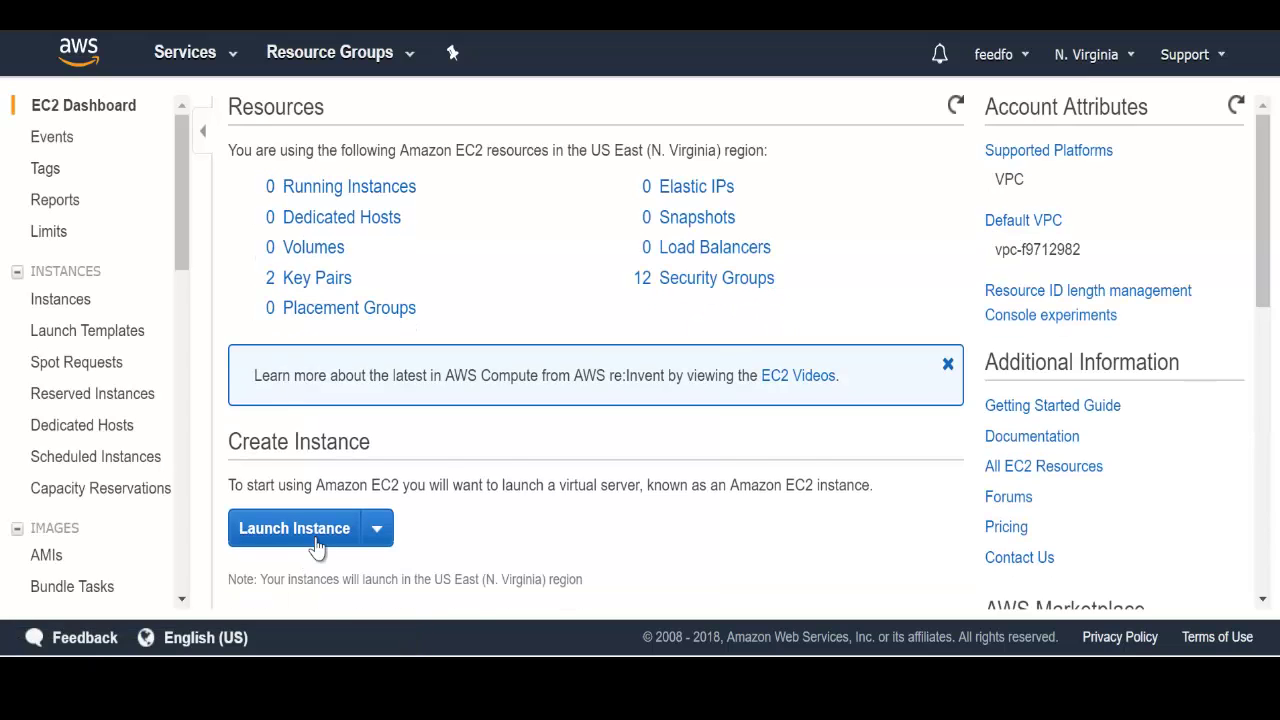
{"action": "left_click", "coordinate": [315, 540]}
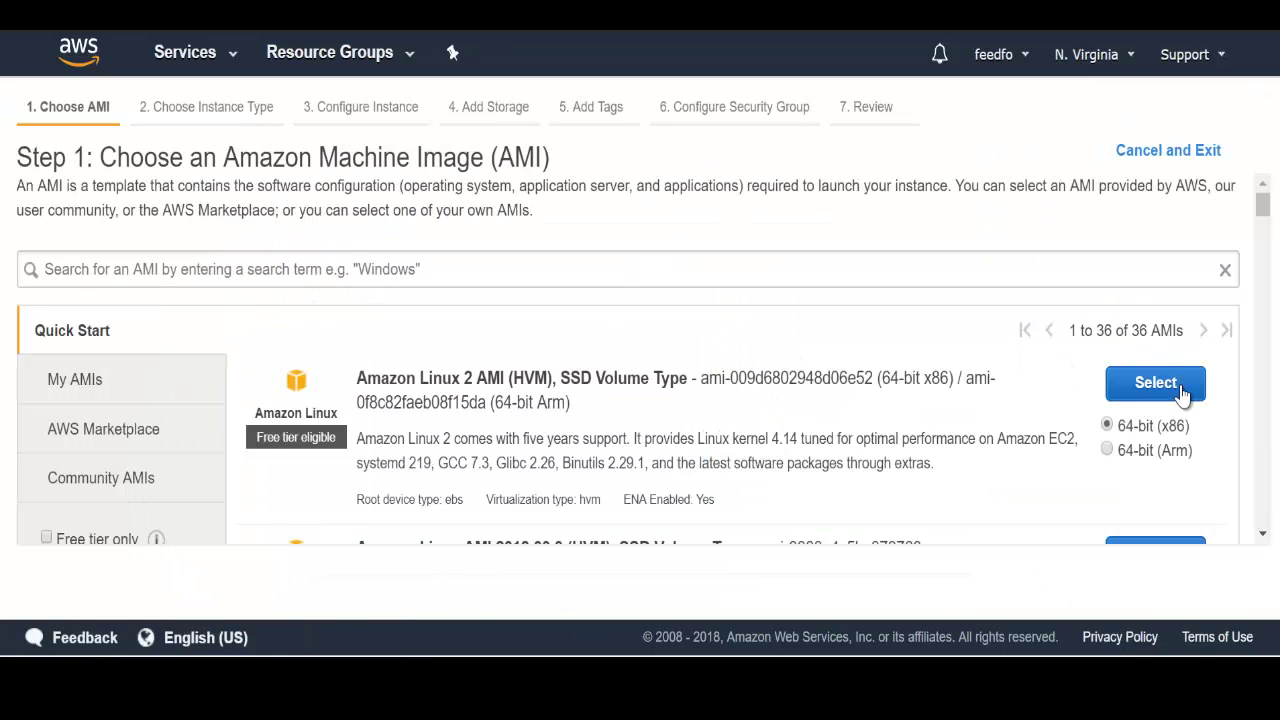
{"action": "left_click", "coordinate": [1183, 394]}
{"action": "left_click", "coordinate": [1090, 590]}
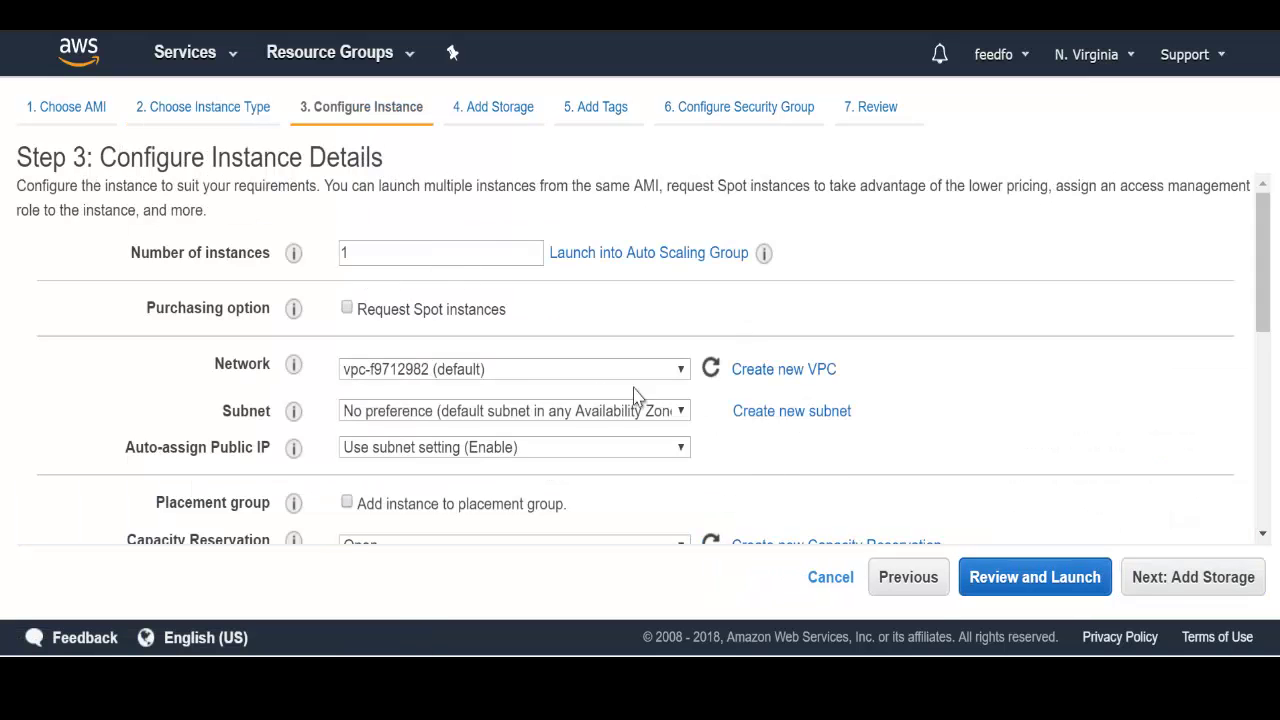
Step: Set the instance's network to the Onproductions VPC and continue to the storage settings
{"action": "left_click", "coordinate": [571, 373]}
{"action": "left_click", "coordinate": [567, 401]}
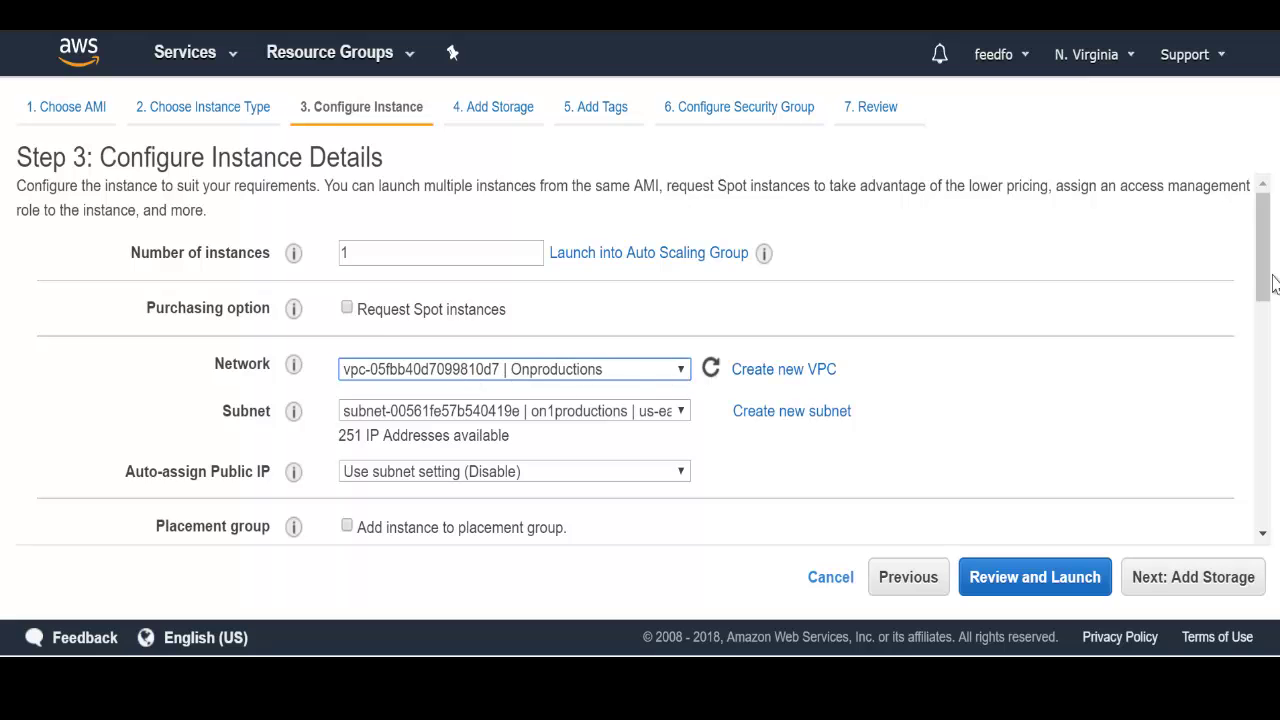
{"action": "scroll", "coordinate": [1266, 410], "scroll_direction": "down", "scroll_amount": 3}
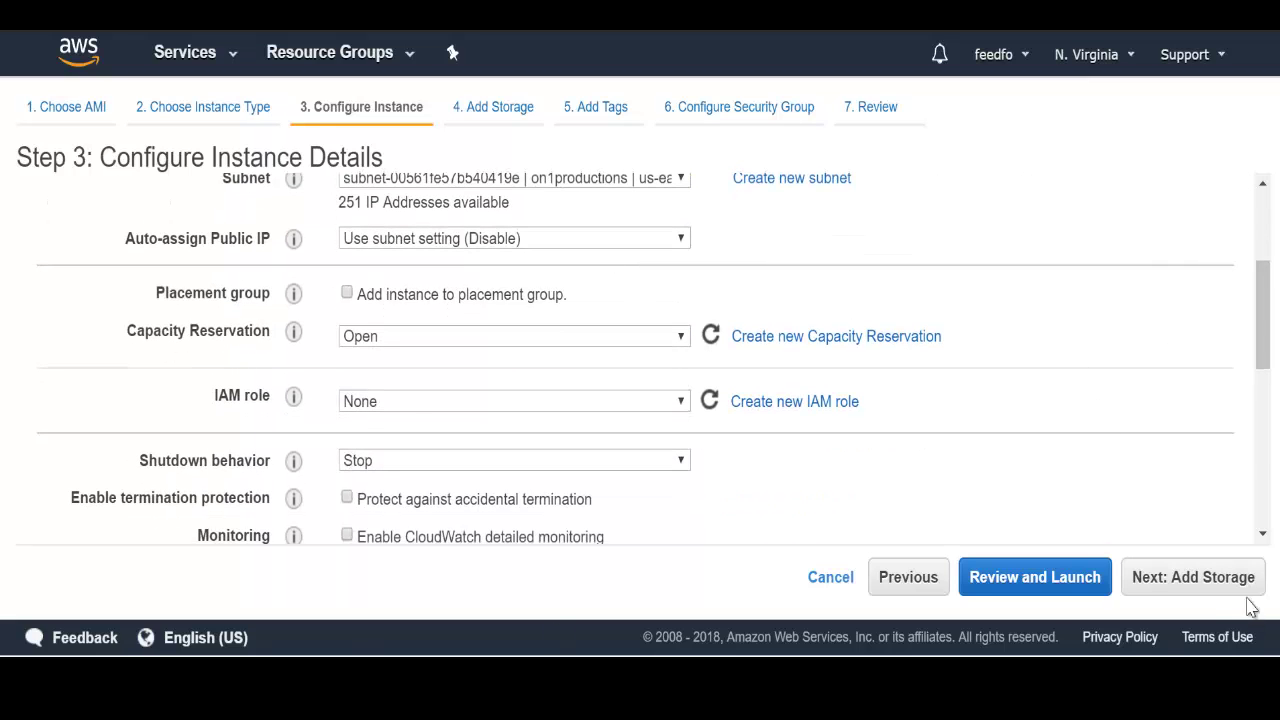
{"action": "left_click", "coordinate": [1246, 590]}
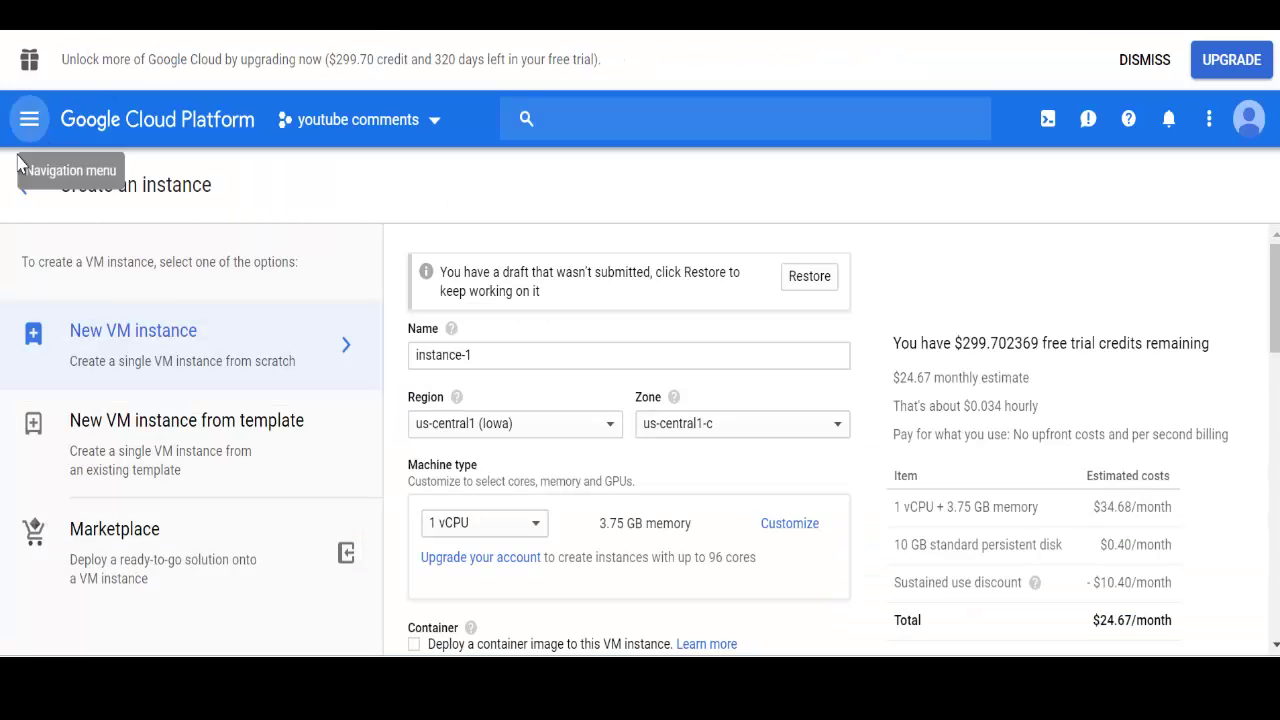
Step: Switch to Google Cloud Platform and start a new VPC network
{"action": "left_click", "coordinate": [30, 120]}
{"action": "left_click_drag", "start_coordinate": [283, 294], "coordinate": [292, 428]}
{"action": "mouse_move", "coordinate": [135, 403]}
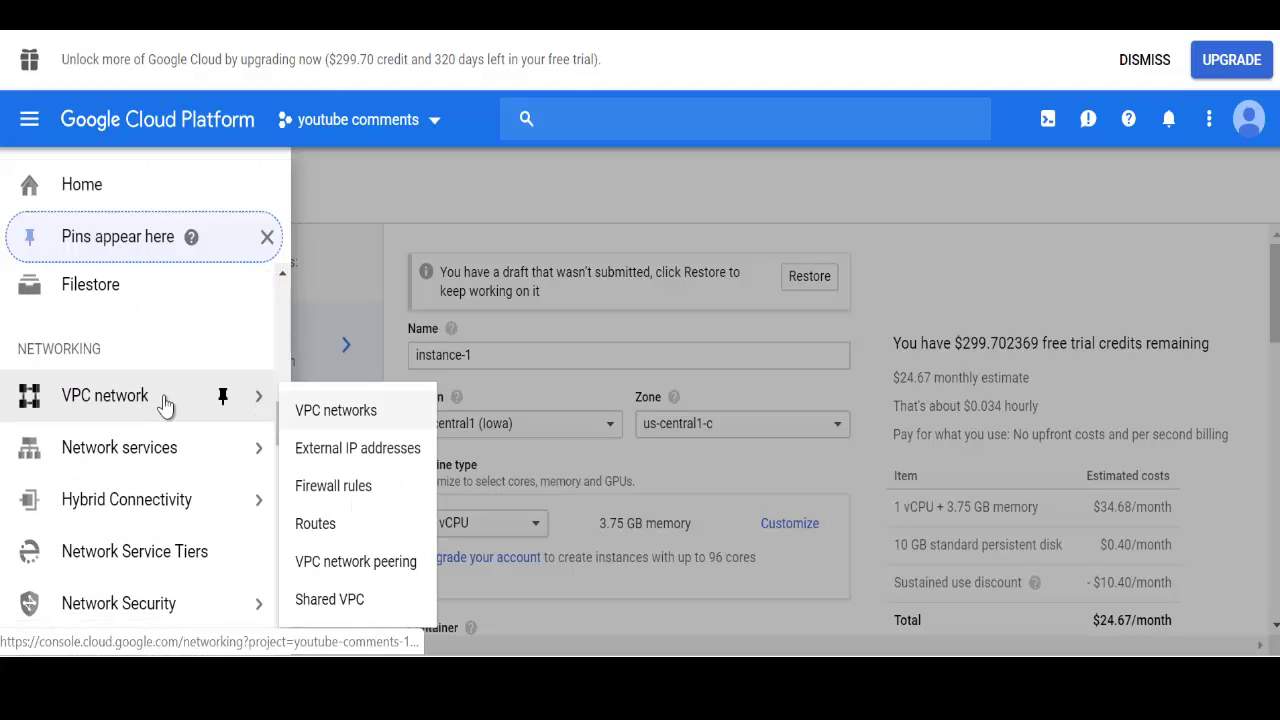
{"action": "left_click", "coordinate": [333, 412]}
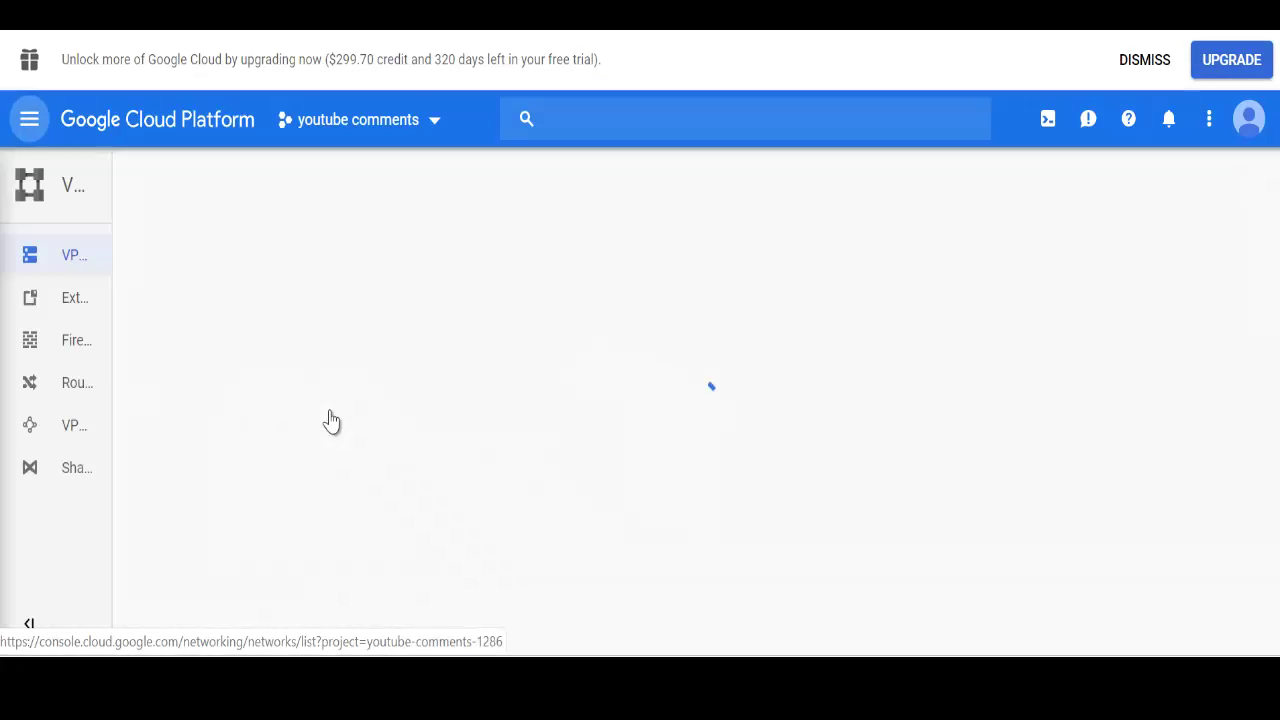
{"action": "left_click", "coordinate": [557, 199]}
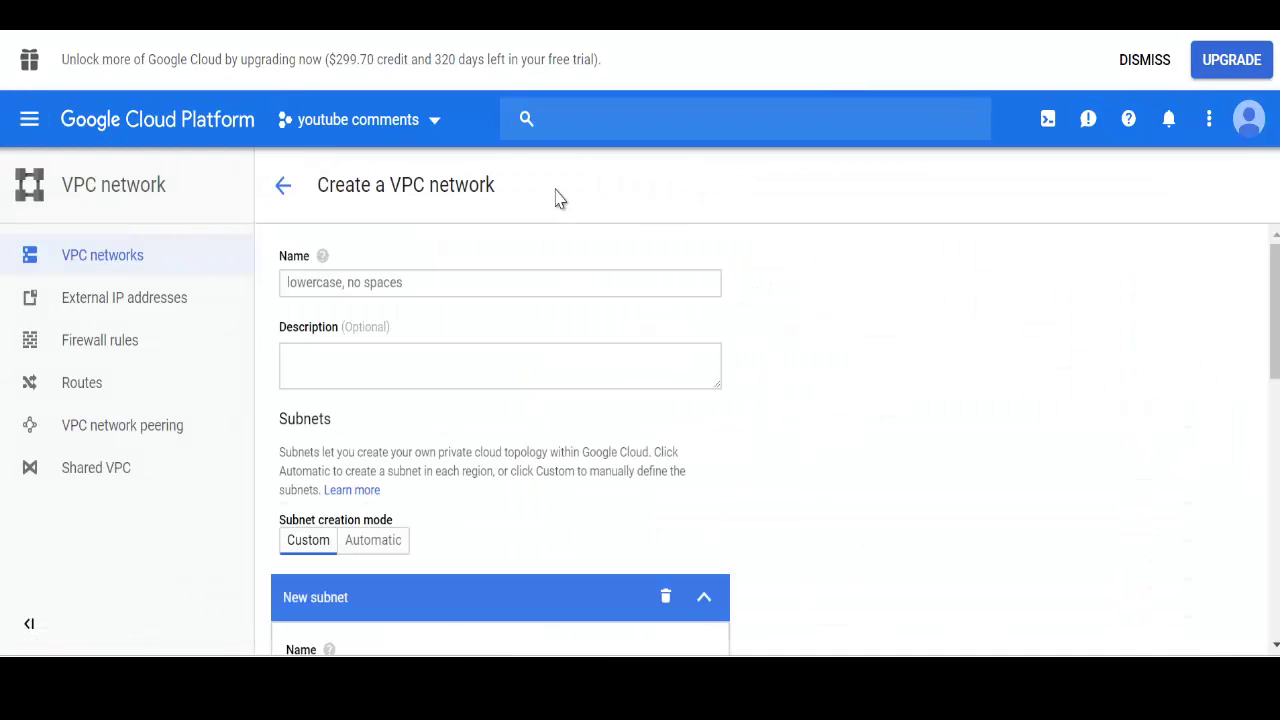
Step: Name the VPC network on1productions and set its subnet creation mode to Automatic
{"action": "left_click", "coordinate": [509, 285]}
{"action": "type", "text": "on1prod"}
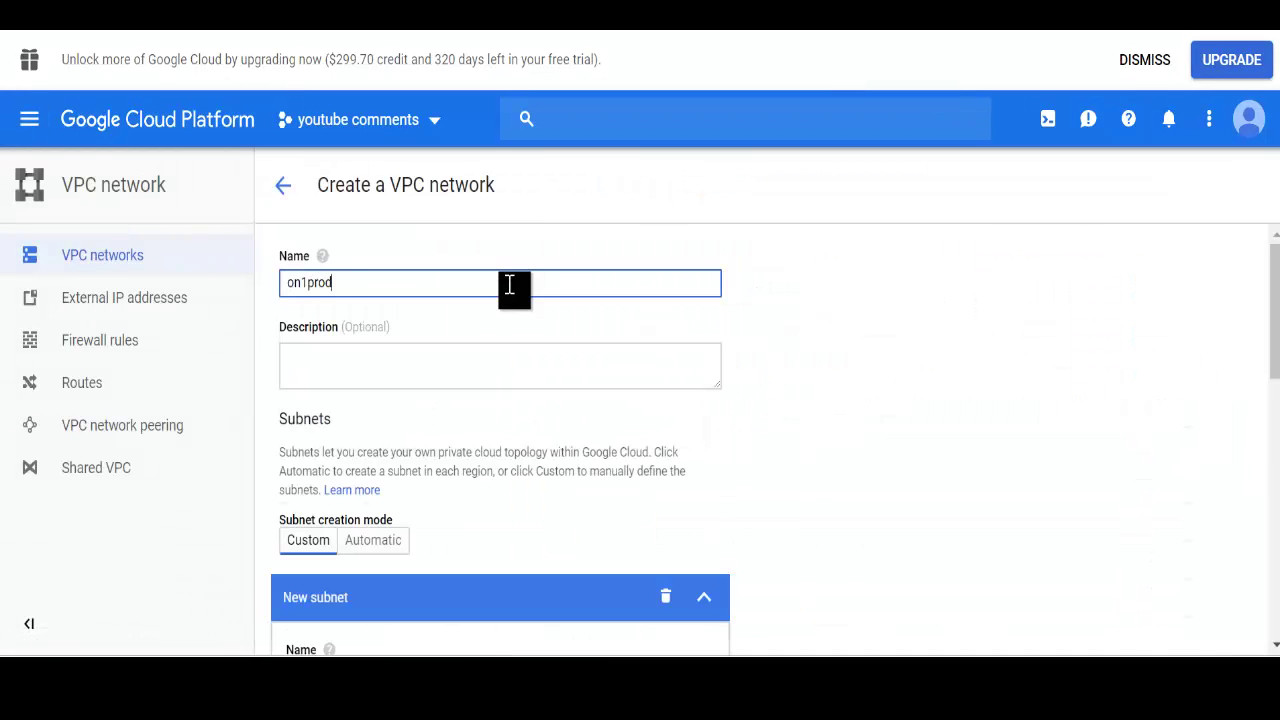
{"action": "type", "text": "uctions"}
{"action": "left_click", "coordinate": [392, 541]}
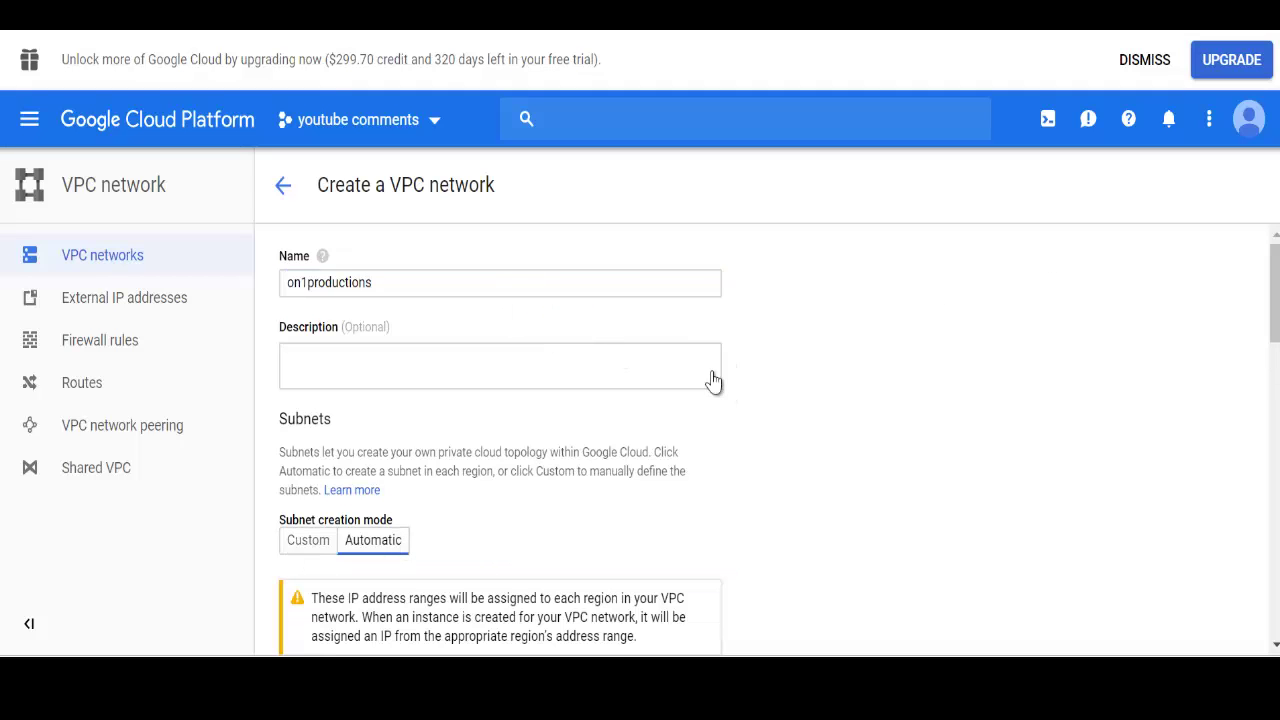
Step: Apply the allow-icmp, allow-internal, allow-rdp and allow-ssh firewall rules to the network and create it
{"action": "scroll", "coordinate": [1258, 296], "scroll_direction": "down", "scroll_amount": 2}
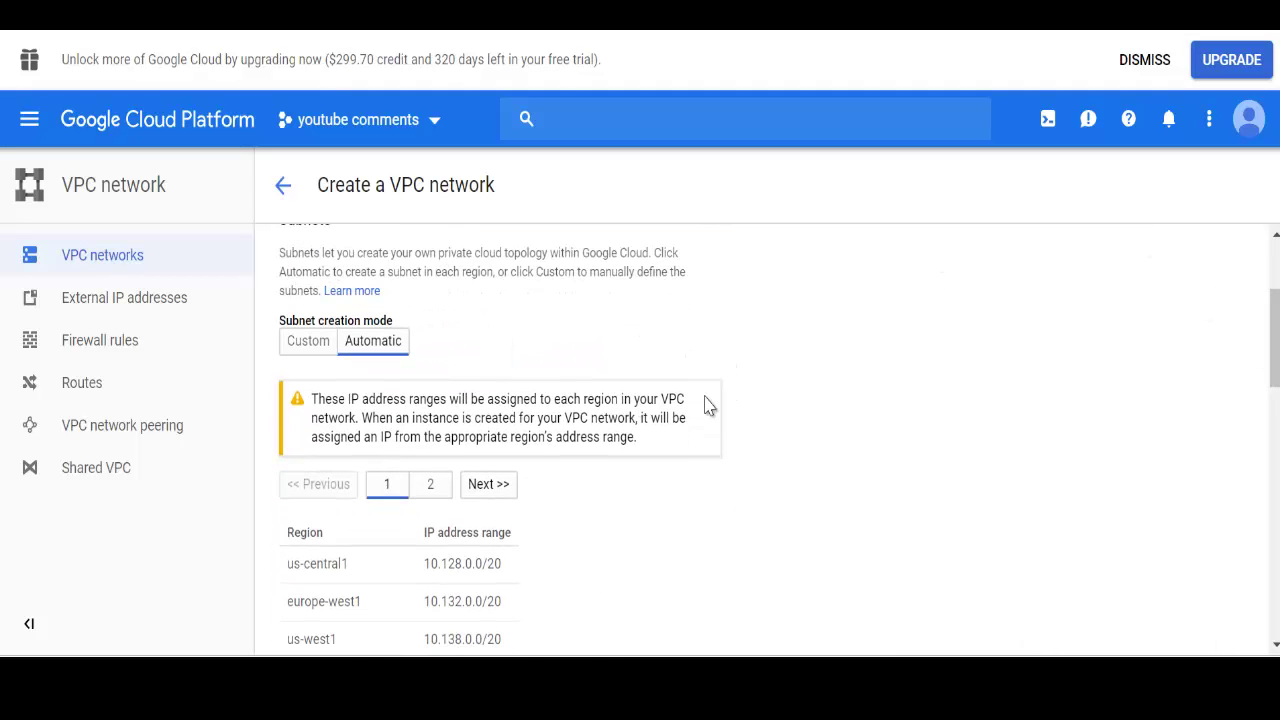
{"action": "scroll", "coordinate": [294, 400], "scroll_direction": "down", "scroll_amount": 5}
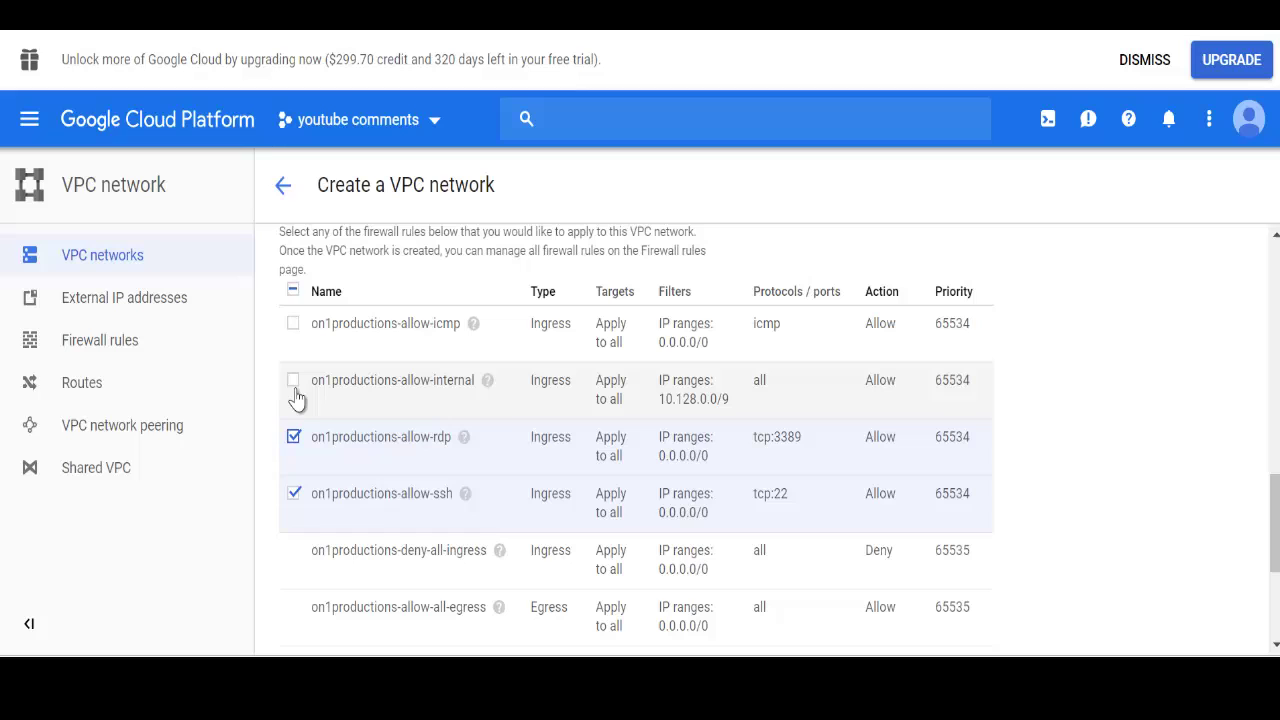
{"action": "left_click", "coordinate": [294, 324]}
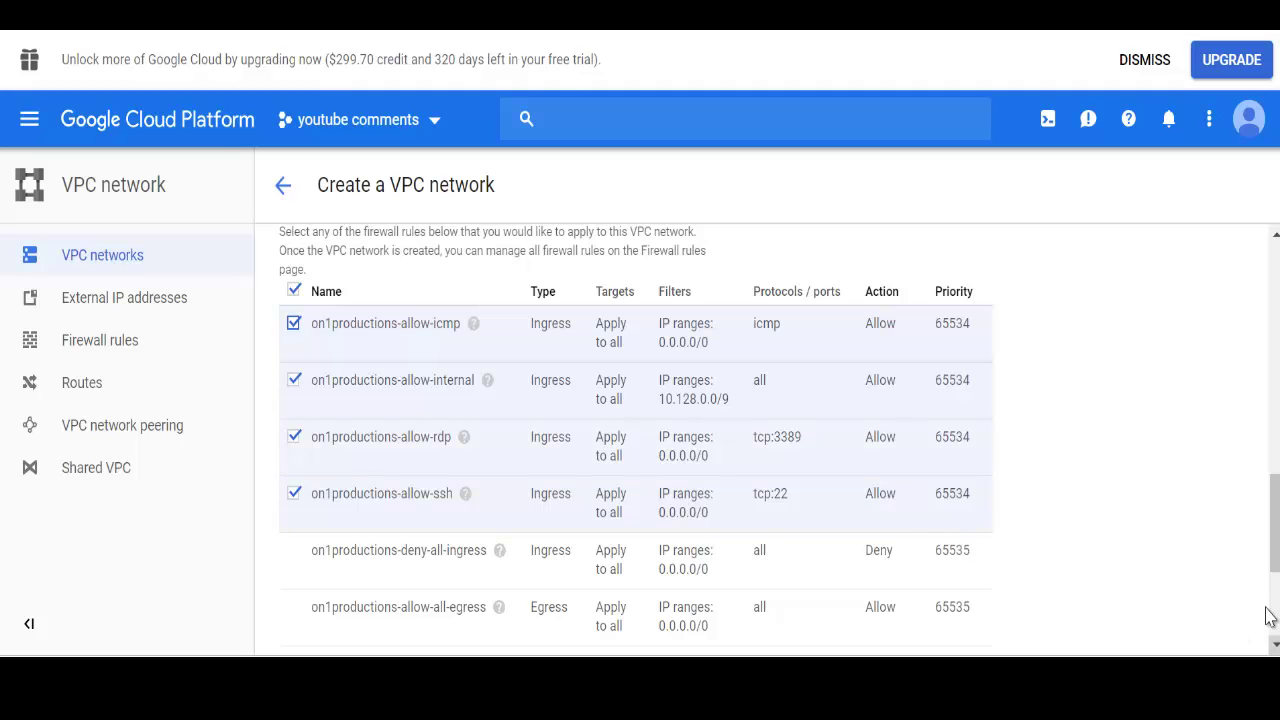
{"action": "left_click_drag", "start_coordinate": [1274, 540], "coordinate": [1274, 580]}
{"action": "scroll", "coordinate": [308, 580], "scroll_direction": "down", "scroll_amount": 1}
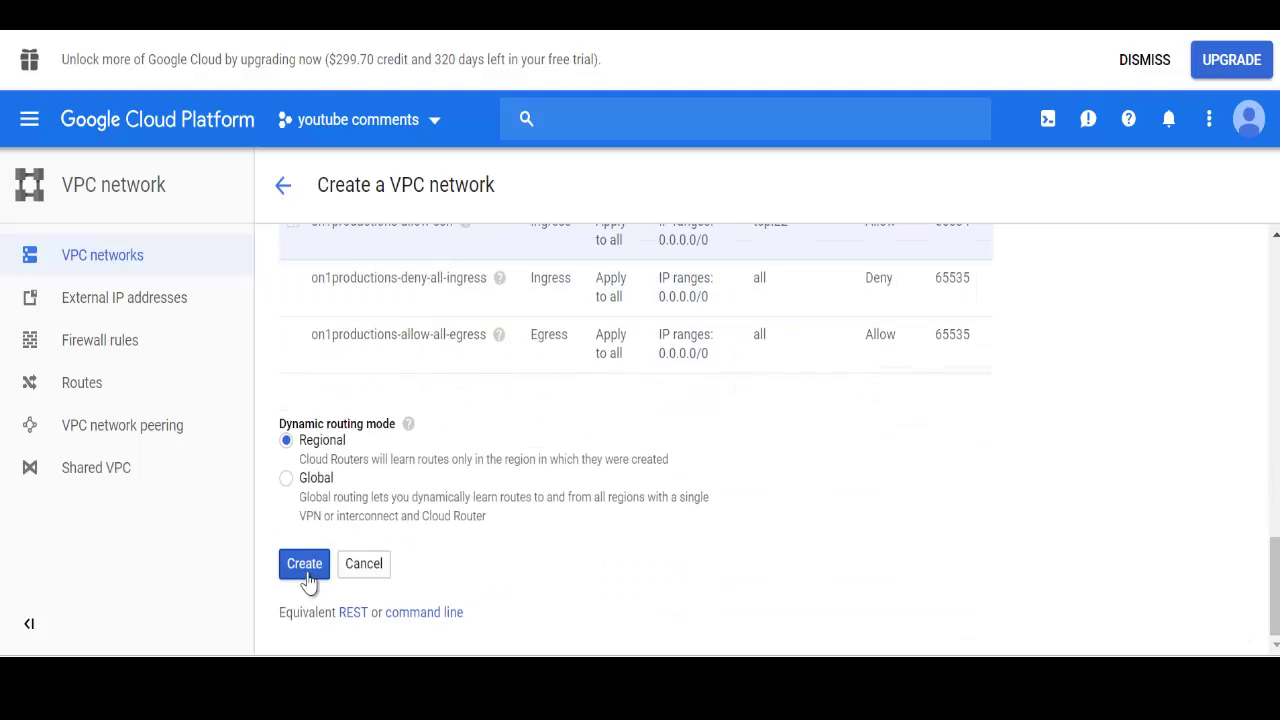
{"action": "left_click", "coordinate": [306, 570]}
Step: Check the creation notification for the on1productions network and review its firewall rules and routes
{"action": "left_click", "coordinate": [1168, 120]}
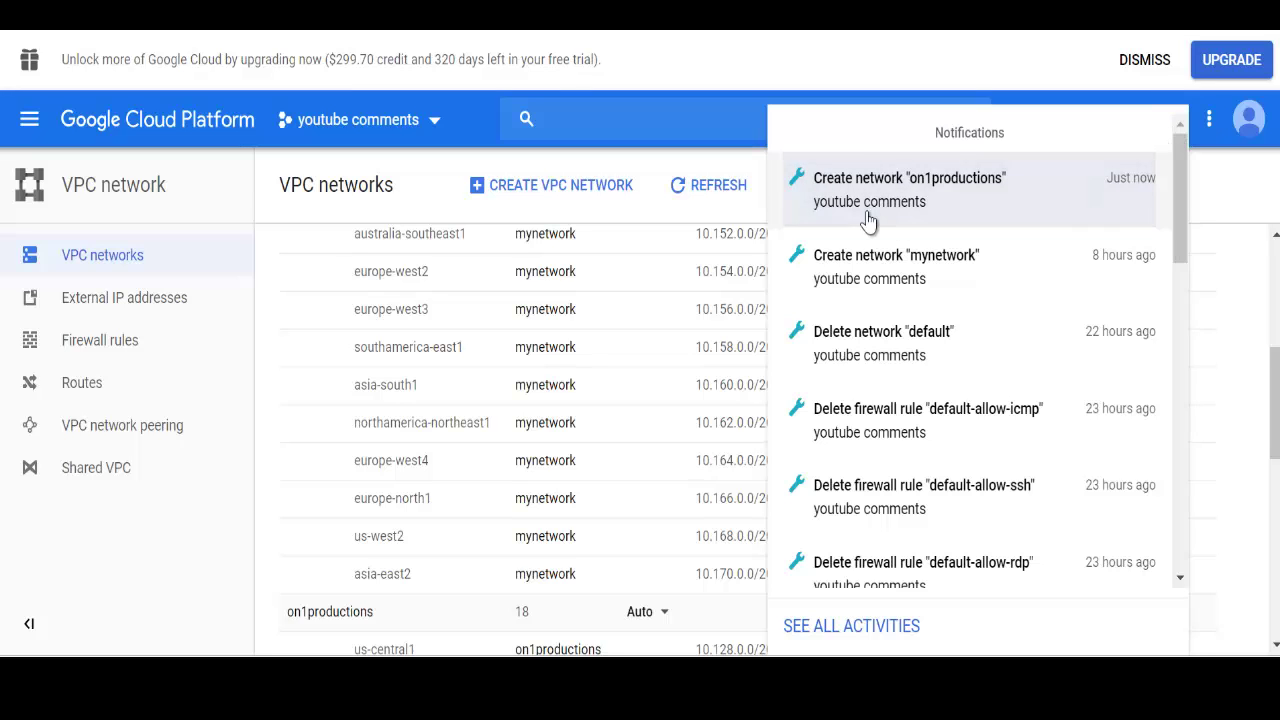
{"action": "left_click", "coordinate": [145, 338]}
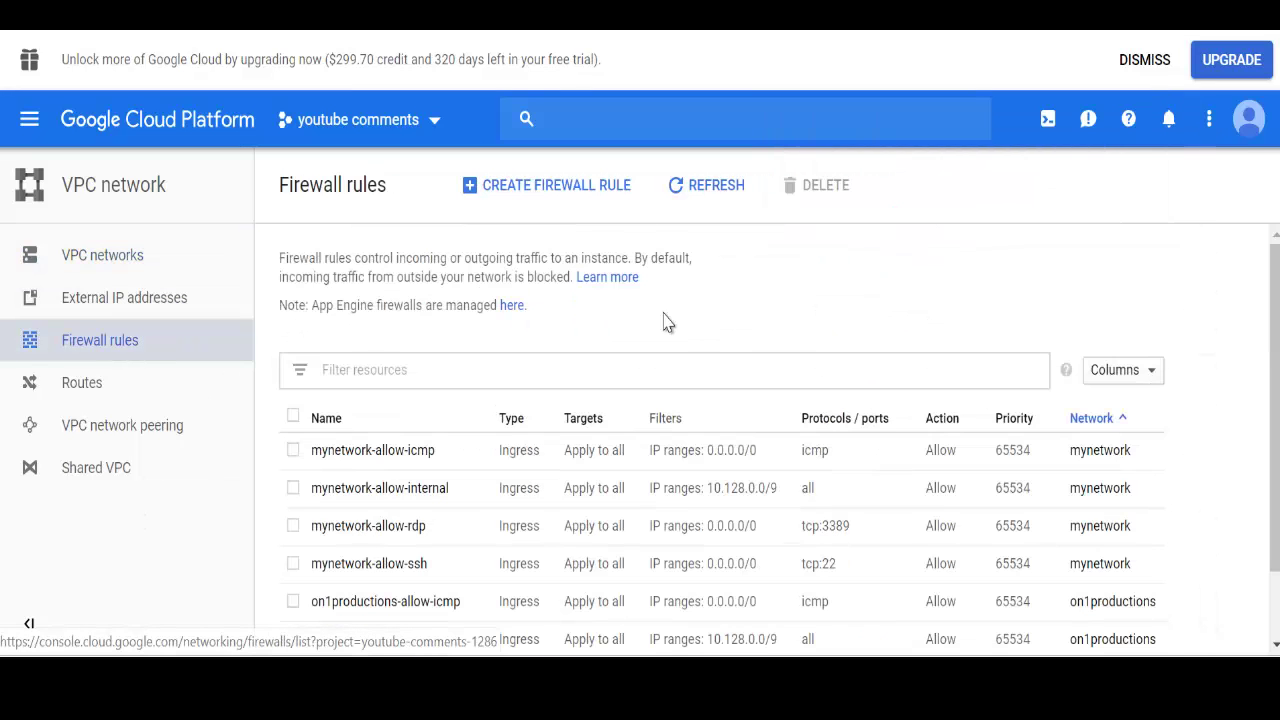
{"action": "scroll", "coordinate": [1262, 386], "scroll_direction": "down", "scroll_amount": 2}
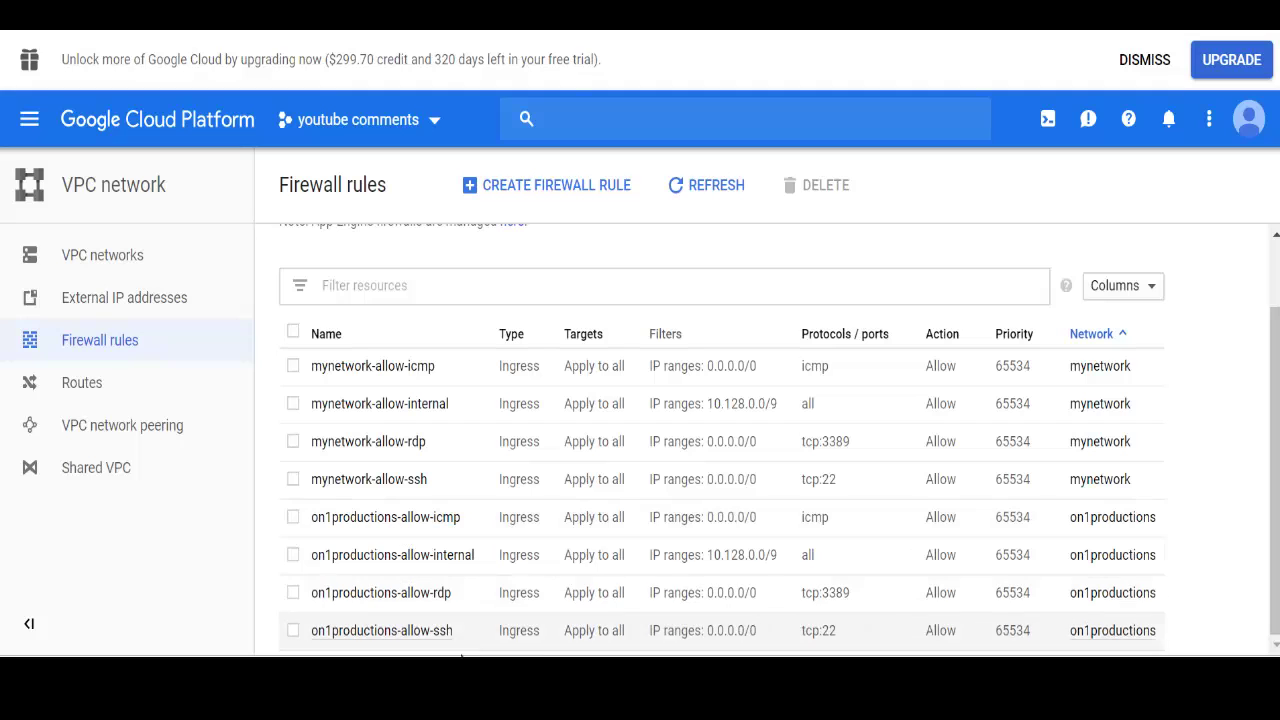
{"action": "left_click", "coordinate": [108, 378]}
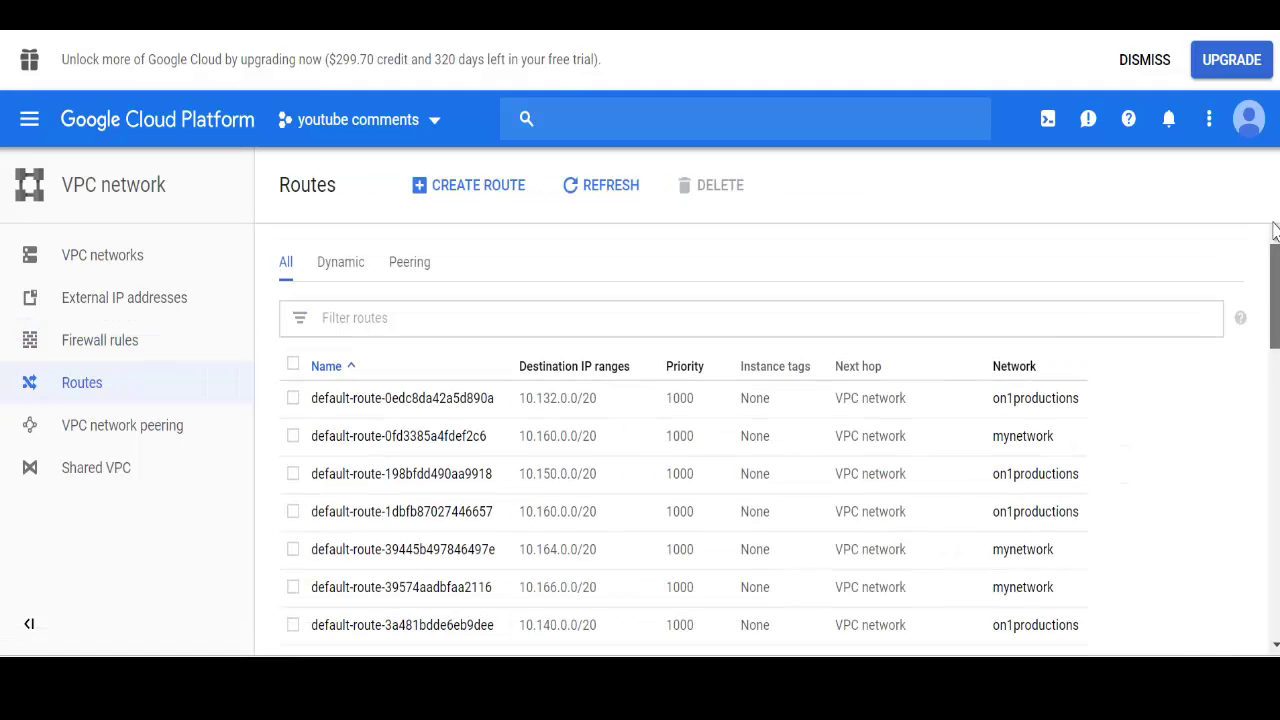
{"action": "mouse_move", "coordinate": [1274, 258]}
{"action": "left_mouse_down"}
{"action": "mouse_move", "coordinate": [1274, 300]}
{"action": "mouse_move", "coordinate": [1274, 275]}
{"action": "left_mouse_up"}
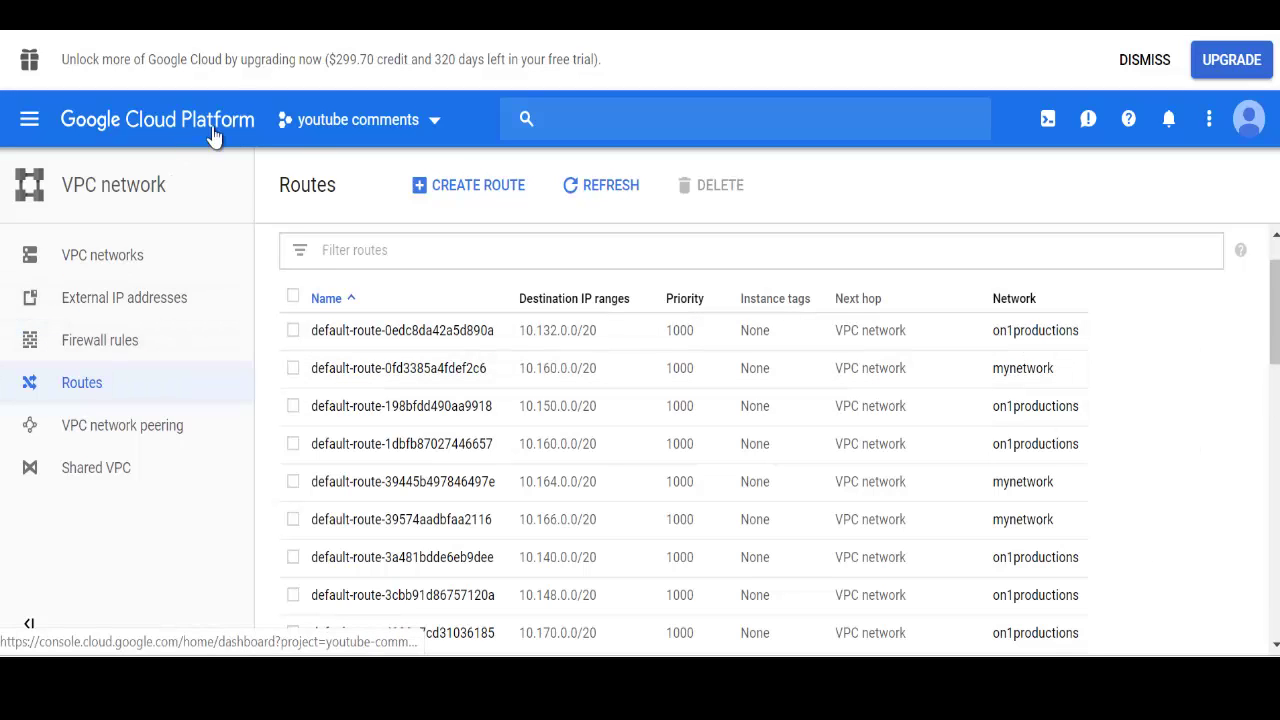
Step: Start creating a new VM instance in Compute Engine
{"action": "left_click", "coordinate": [29, 119]}
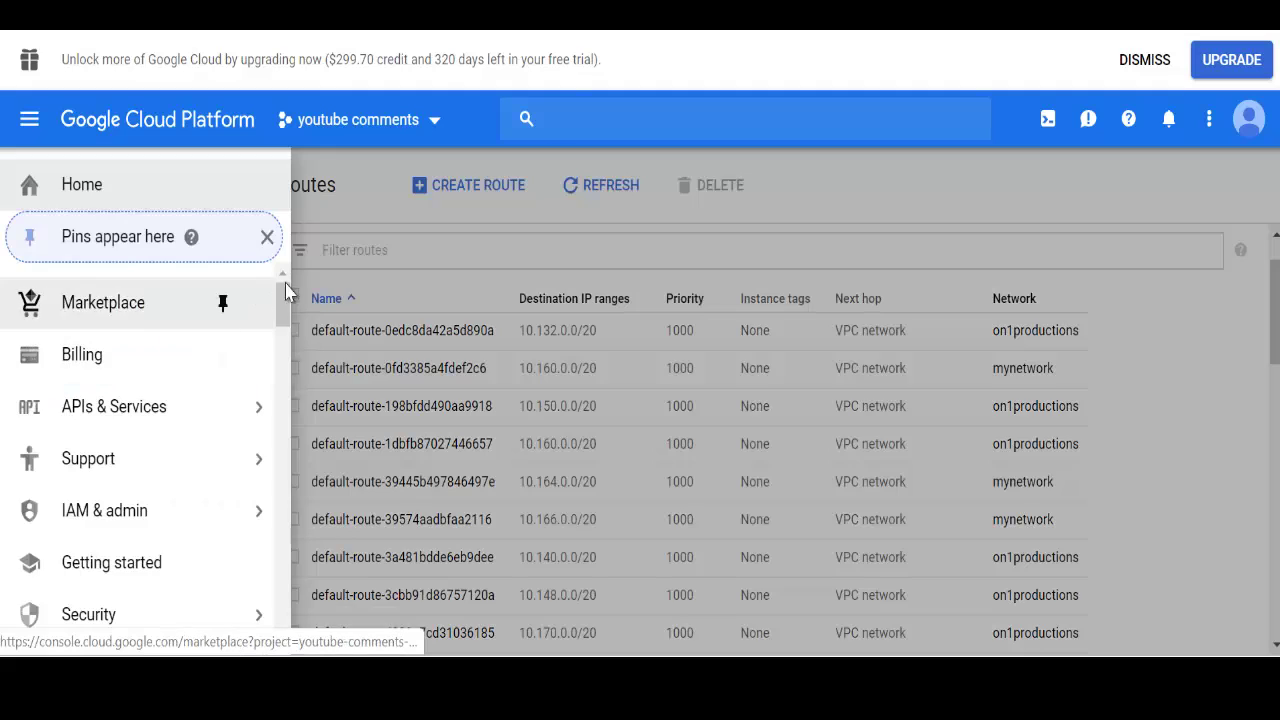
{"action": "left_click_drag", "start_coordinate": [280, 290], "coordinate": [283, 345]}
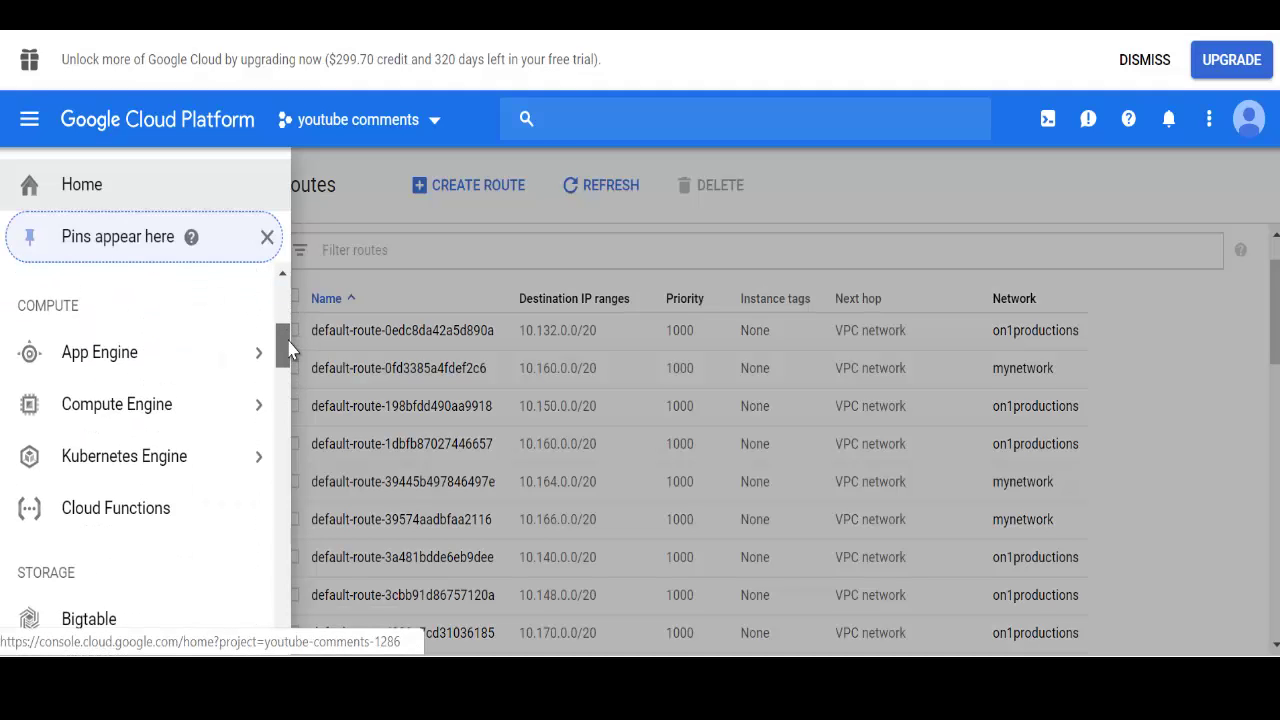
{"action": "mouse_move", "coordinate": [250, 404]}
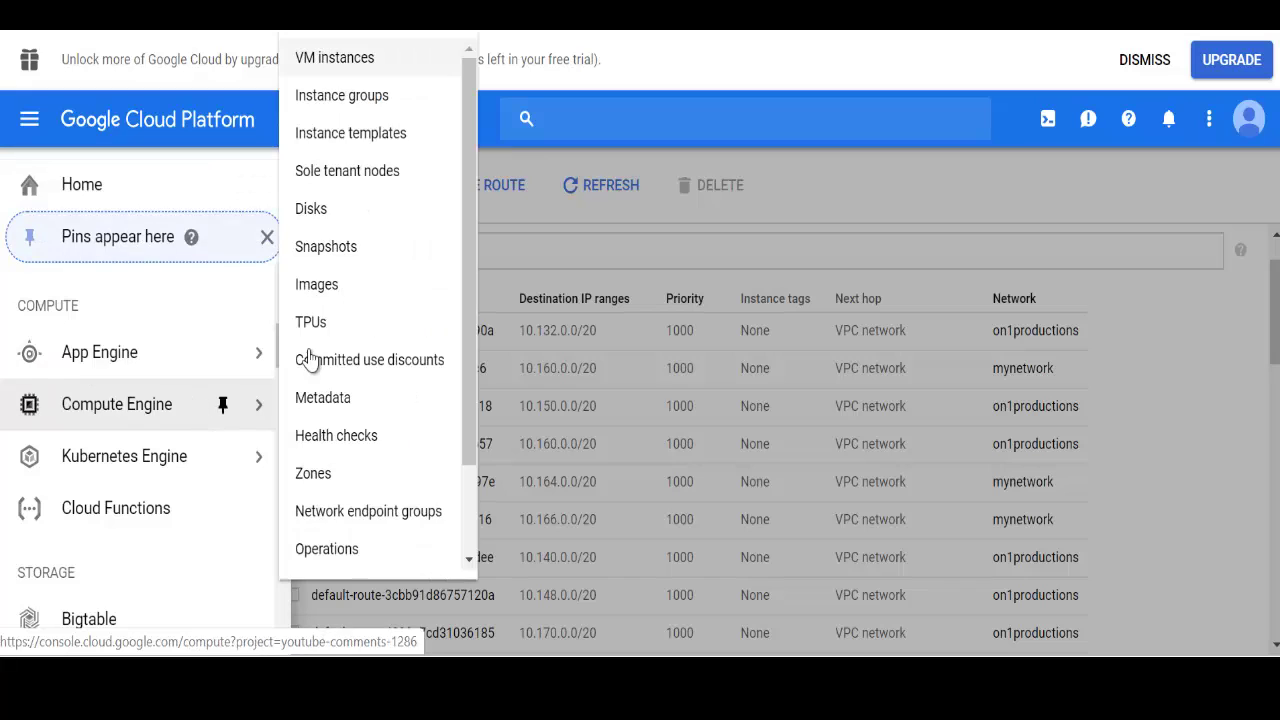
{"action": "left_click", "coordinate": [362, 56]}
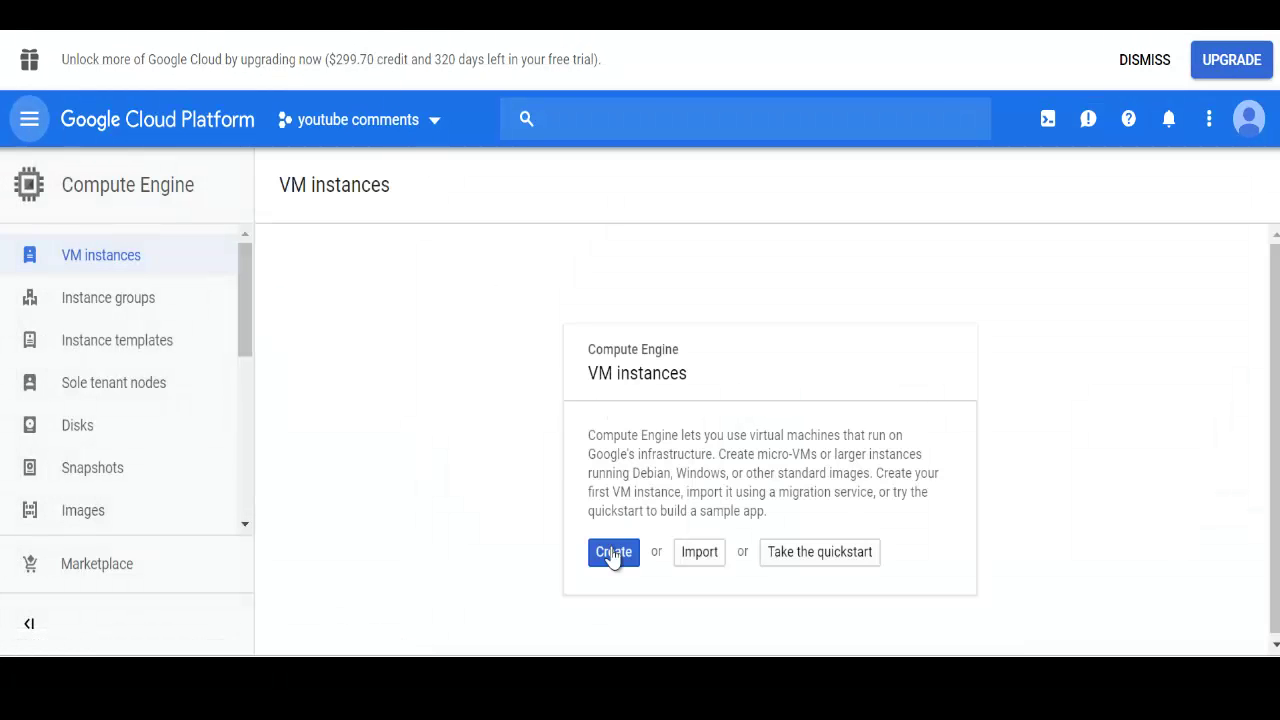
{"action": "left_click", "coordinate": [612, 553]}
Step: In the VM instance's networking options, set the network interface's network to on1productions
{"action": "scroll", "coordinate": [608, 551], "scroll_direction": "down", "scroll_amount": 4}
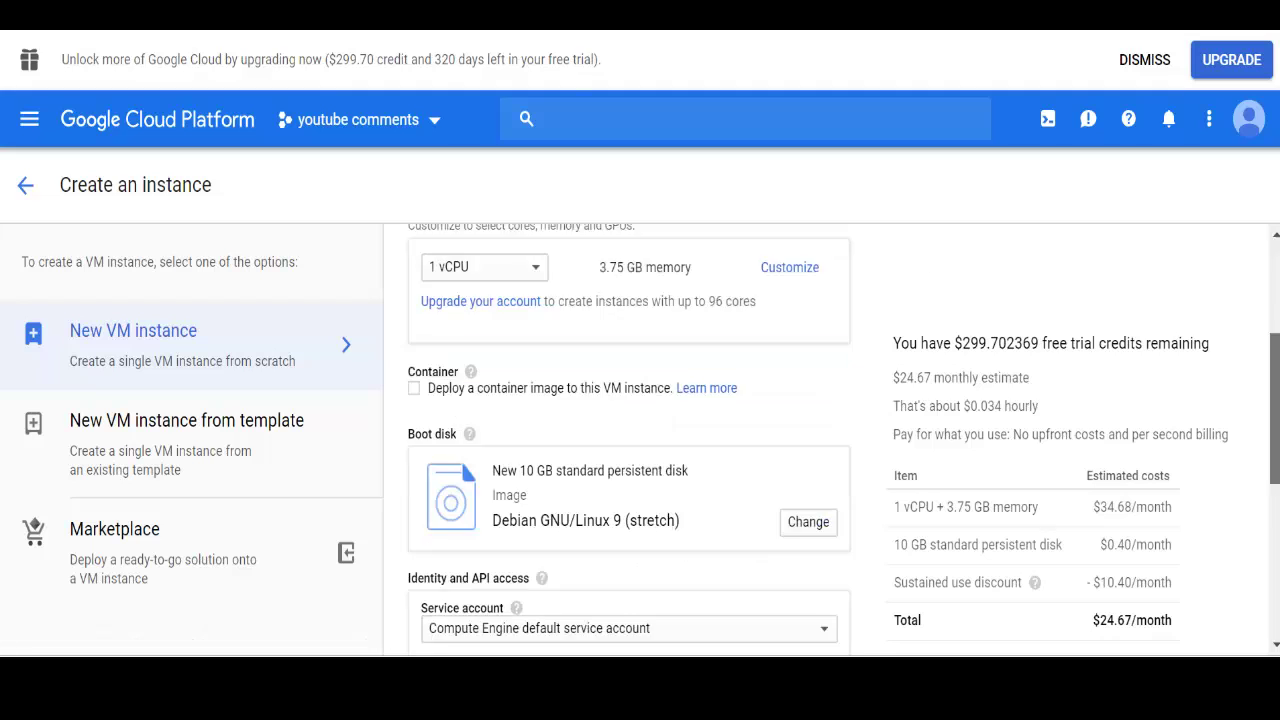
{"action": "scroll", "coordinate": [518, 548], "scroll_direction": "down", "scroll_amount": 3}
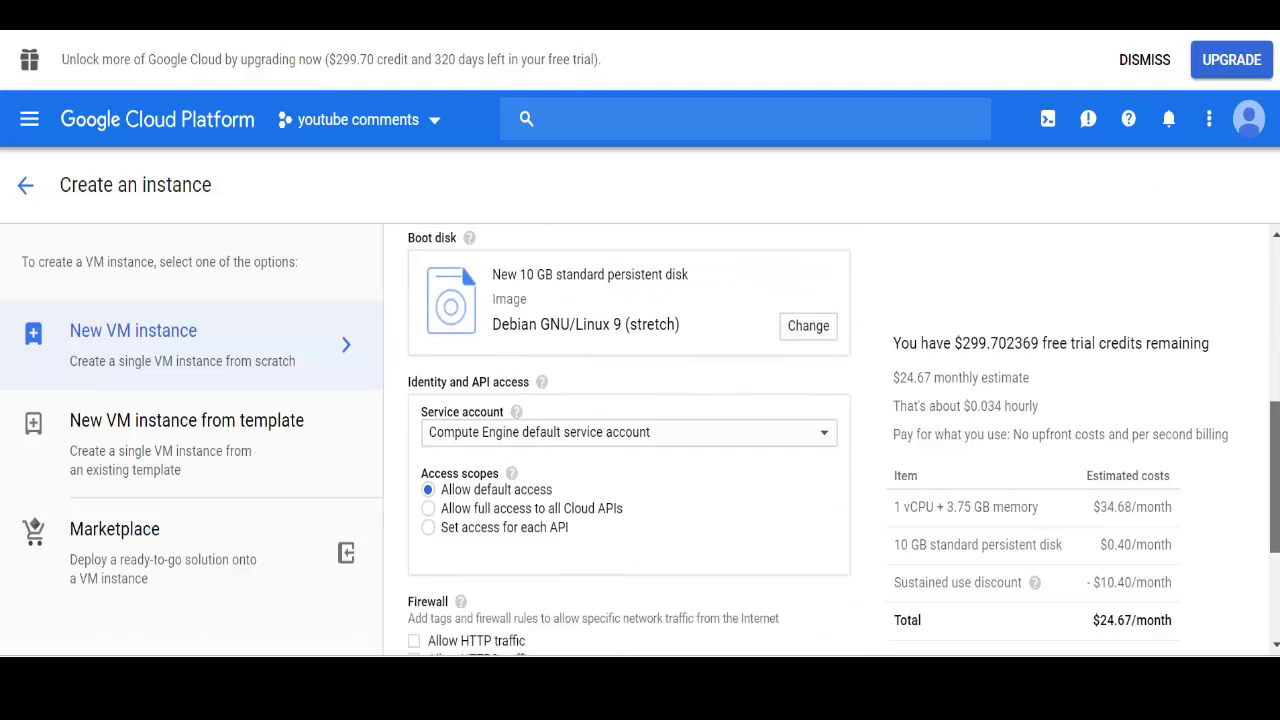
{"action": "left_click", "coordinate": [434, 490]}
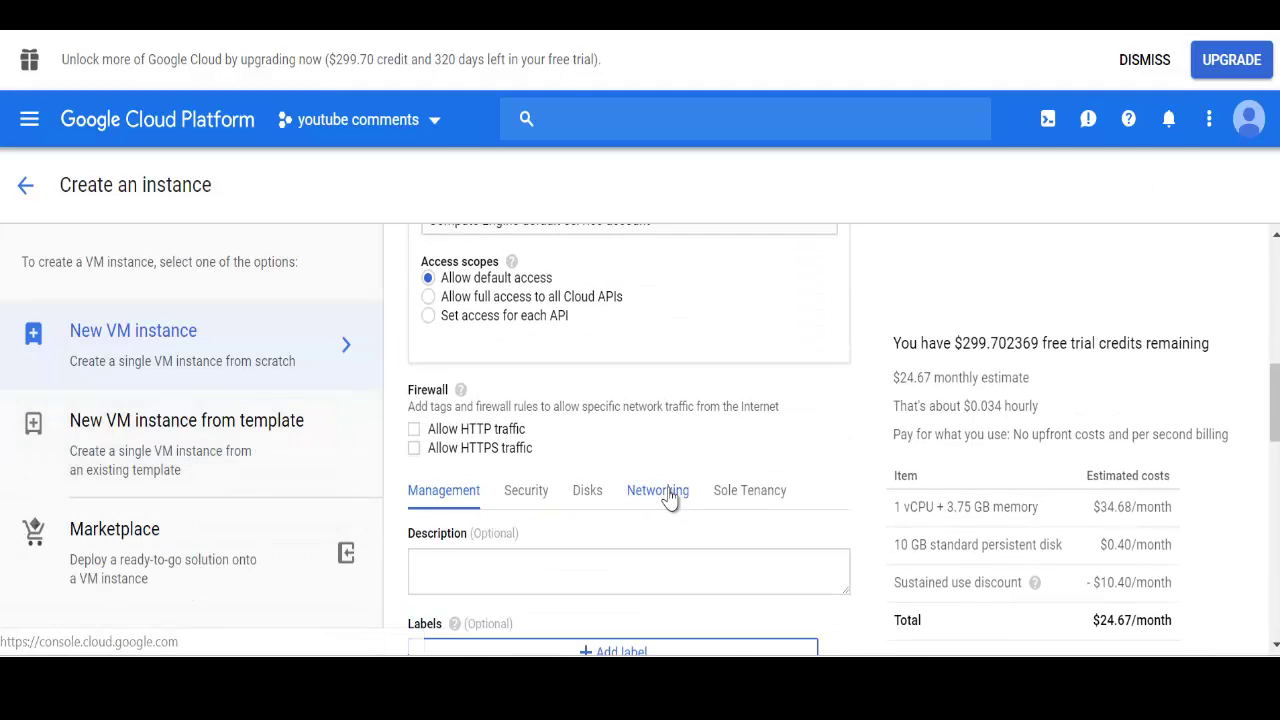
{"action": "left_click", "coordinate": [660, 490]}
{"action": "scroll", "coordinate": [737, 520], "scroll_direction": "down", "scroll_amount": 3}
{"action": "left_click", "coordinate": [737, 520]}
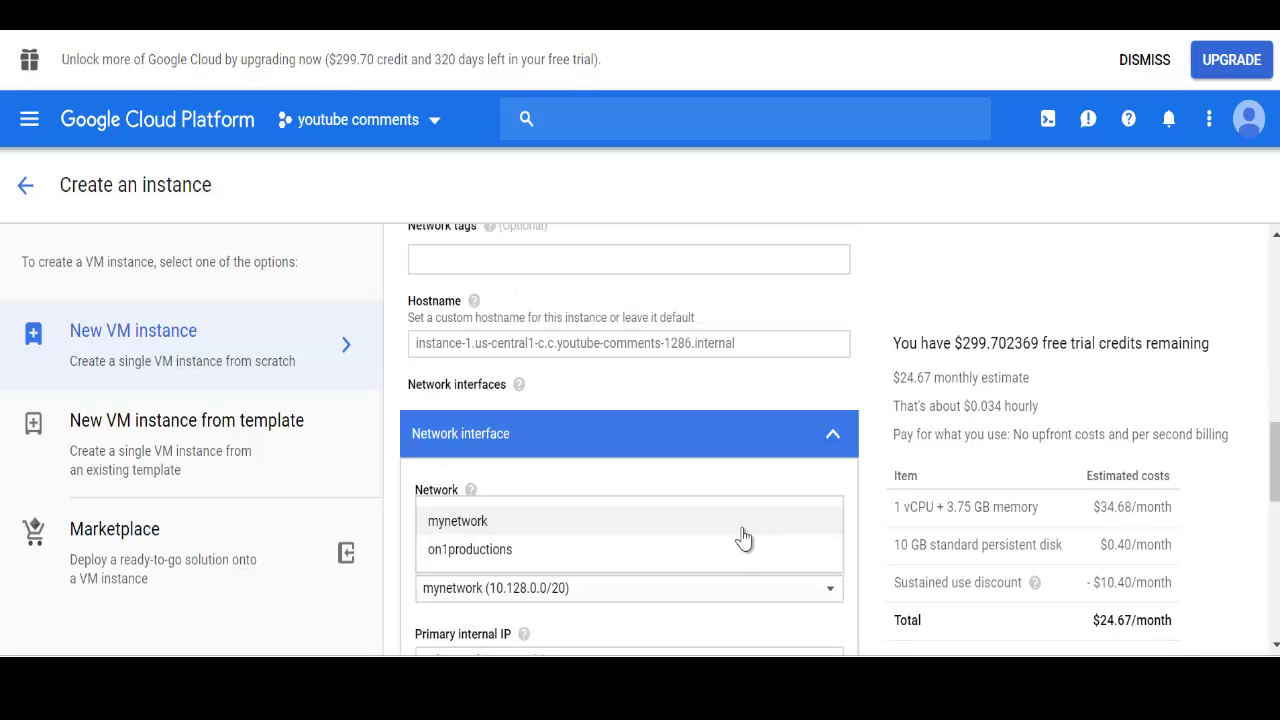
{"action": "left_click", "coordinate": [655, 556]}
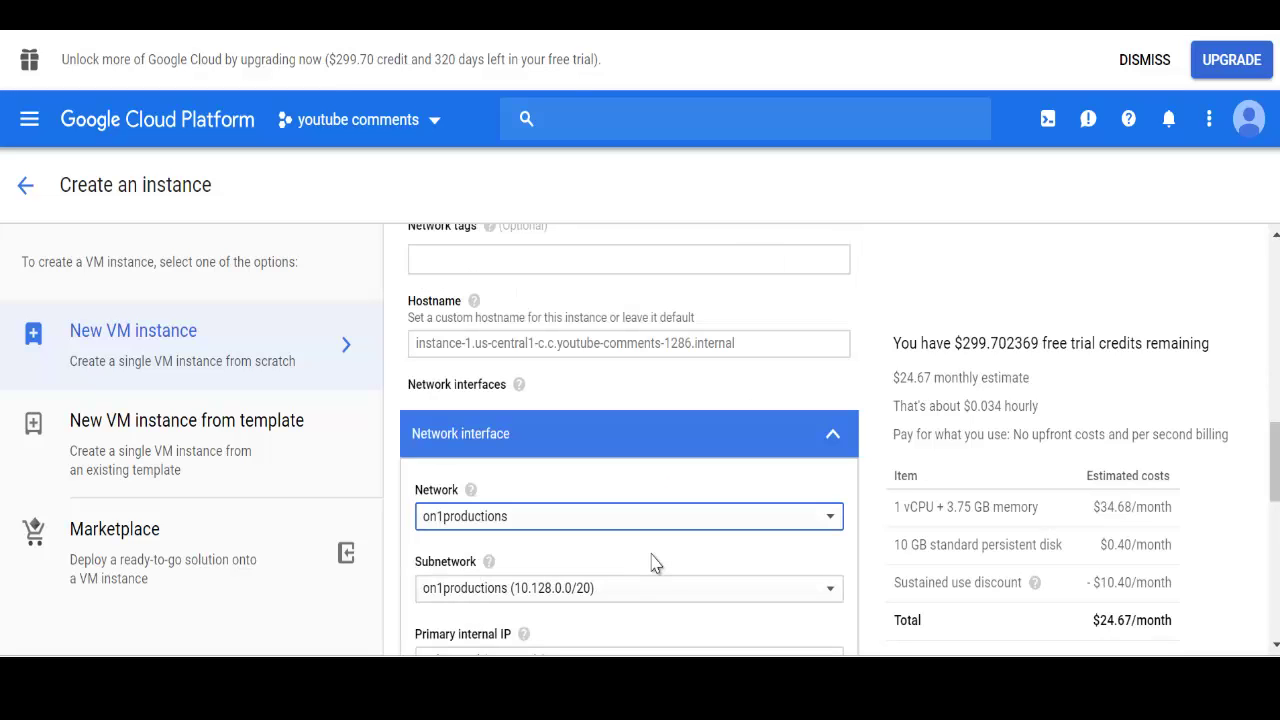
{"action": "scroll", "coordinate": [1272, 590], "scroll_direction": "up", "scroll_amount": 1}
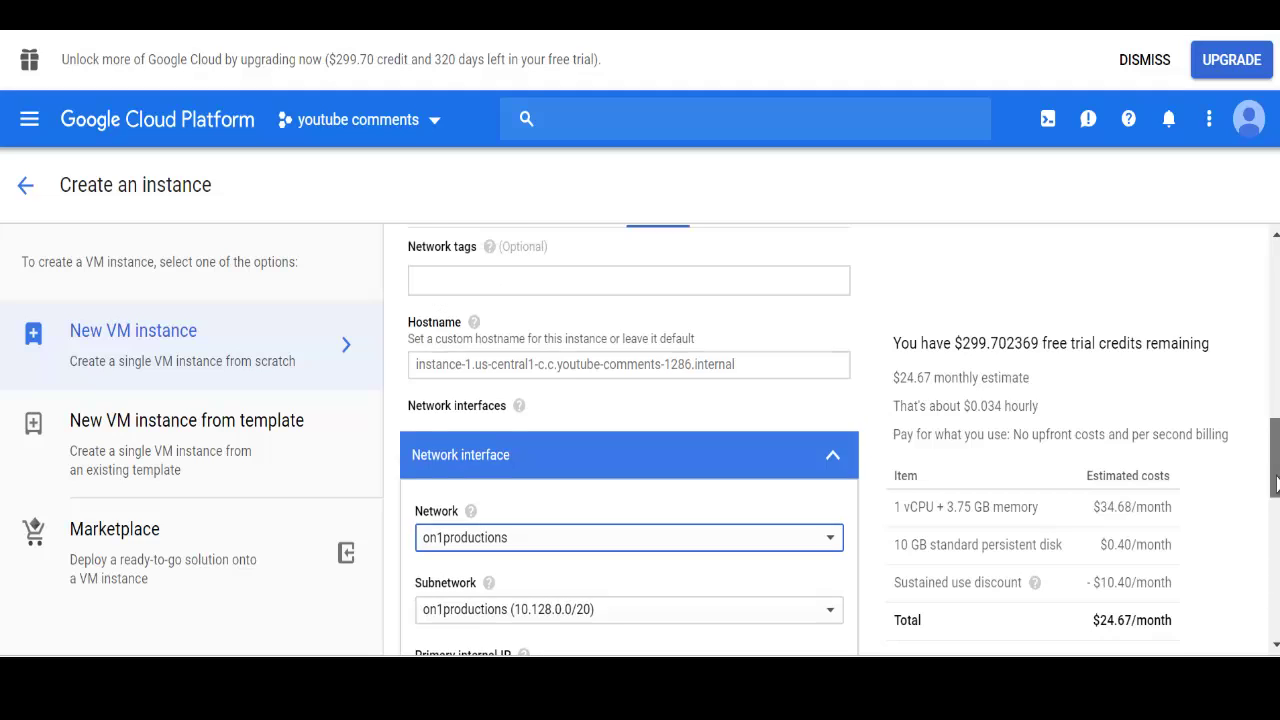